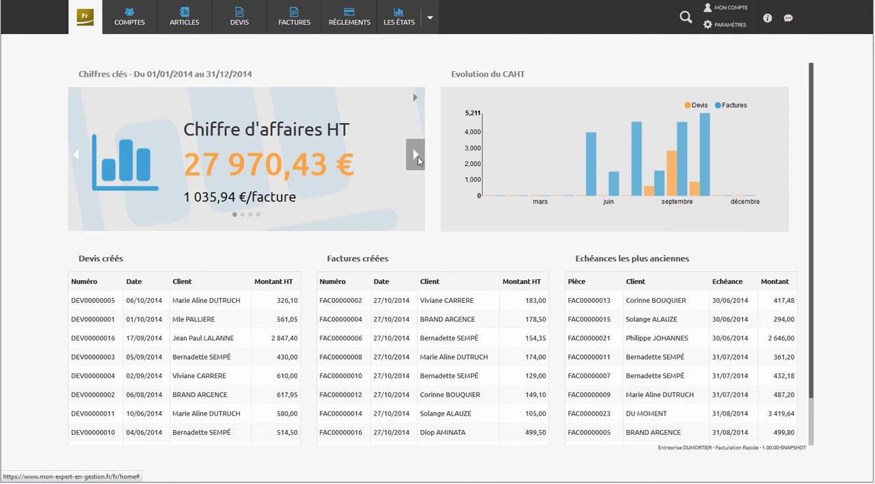
- Browse through the dashboard's key figures for 2014: turnover, margin, converted quotes and the last indicator
left_click(417, 157)
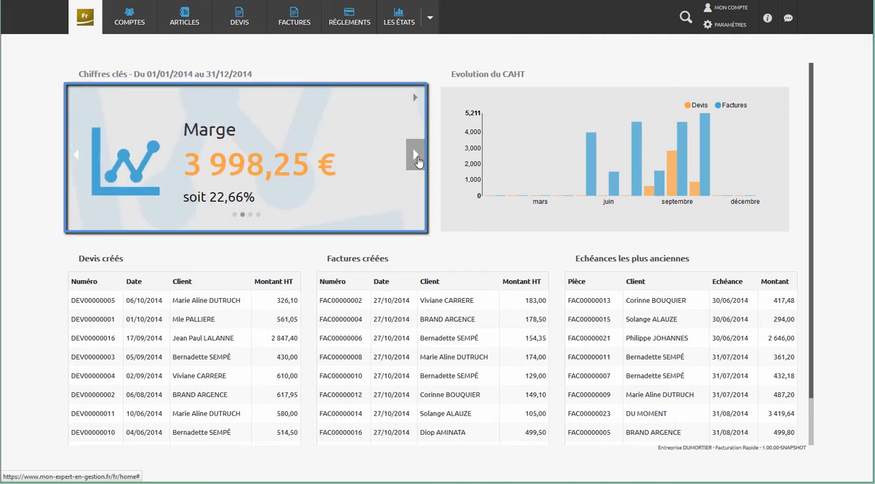
left_click(418, 158)
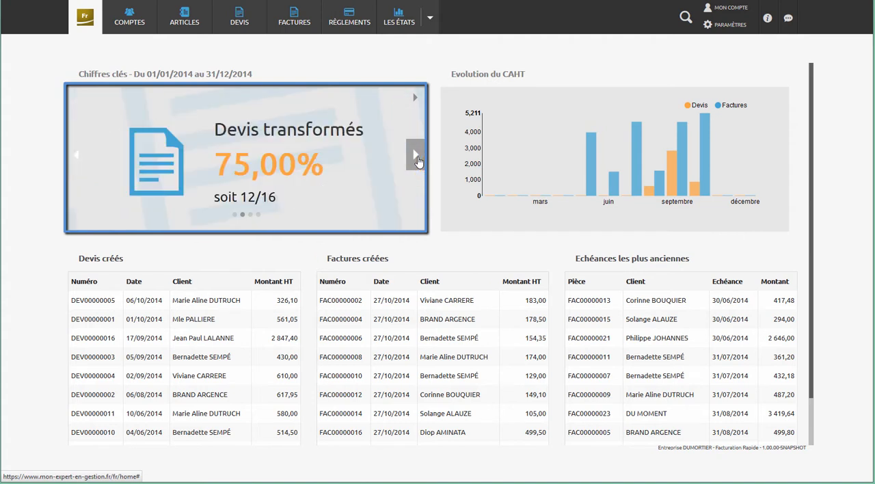
left_click(418, 158)
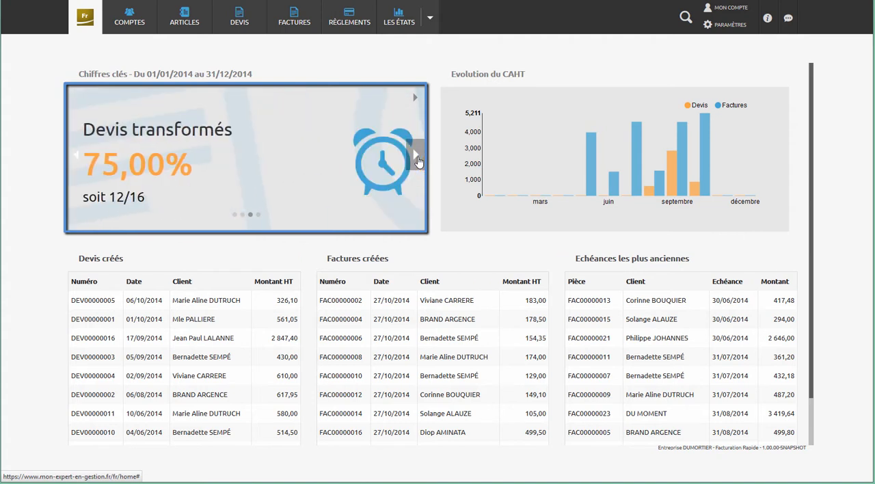
left_click(418, 158)
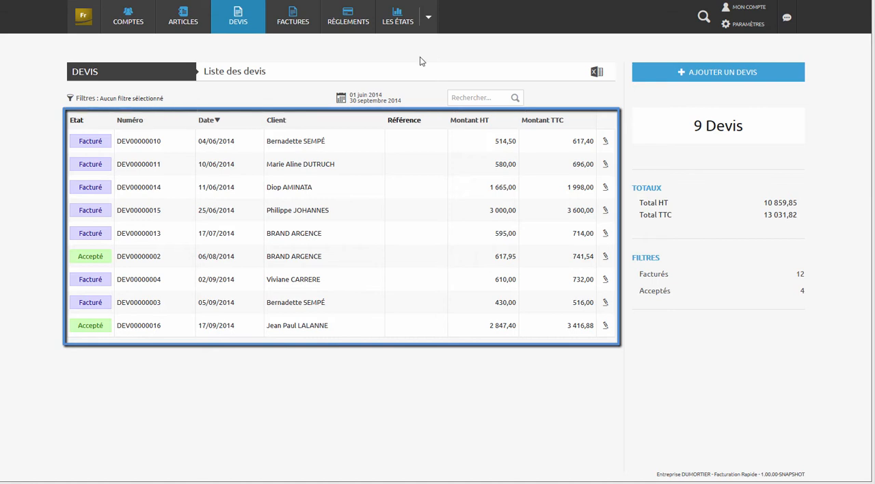
- Preview the quote dated 11/06/2014 in the quotes list and the details of the first and third client accounts
left_click(331, 189)
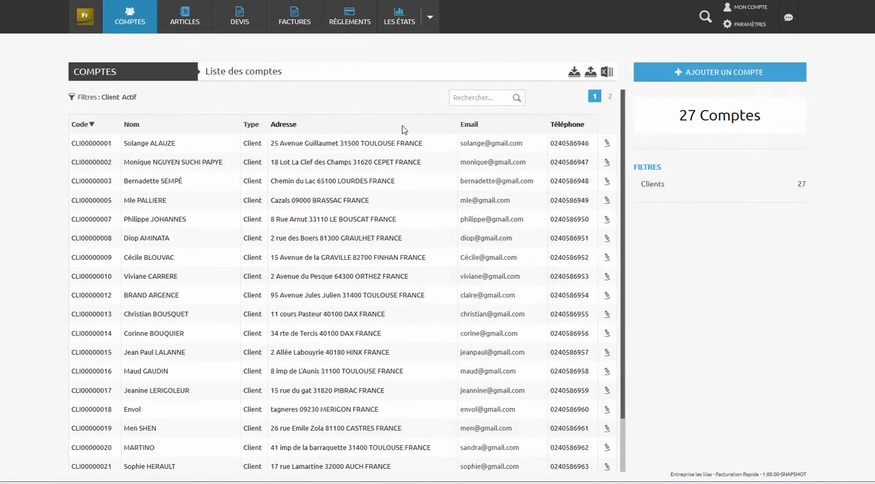
left_click(386, 147)
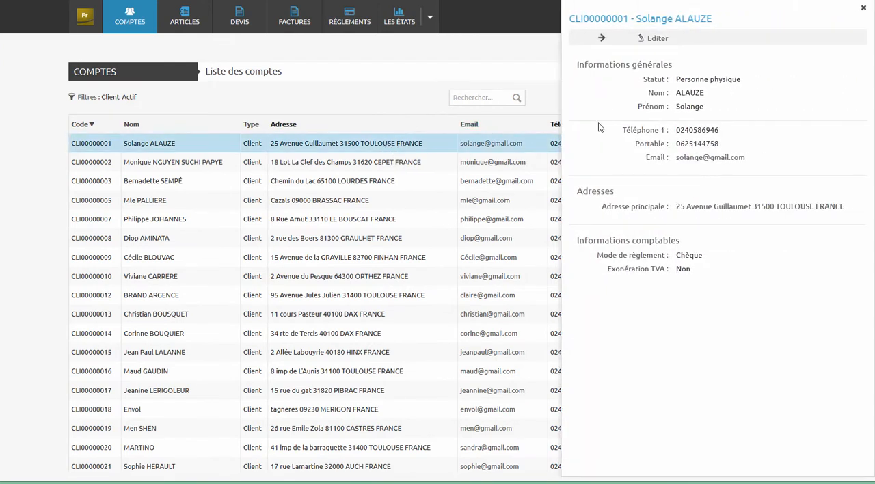
left_click(424, 193)
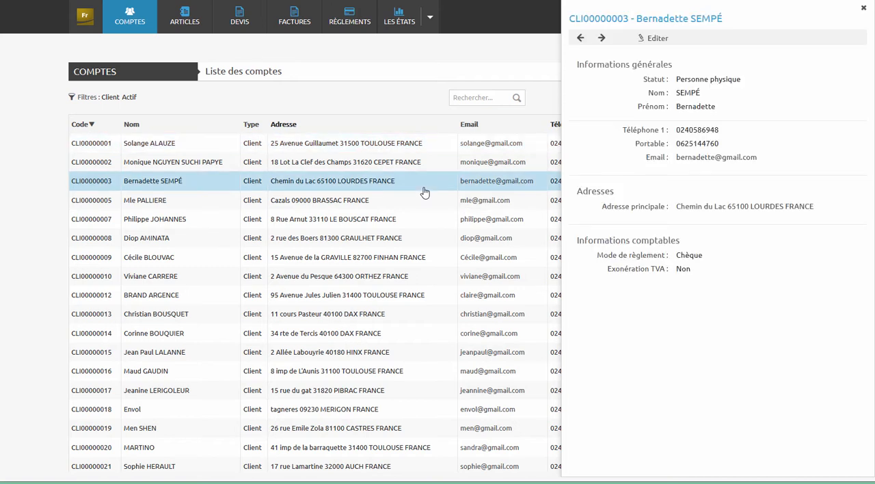
left_click(418, 118)
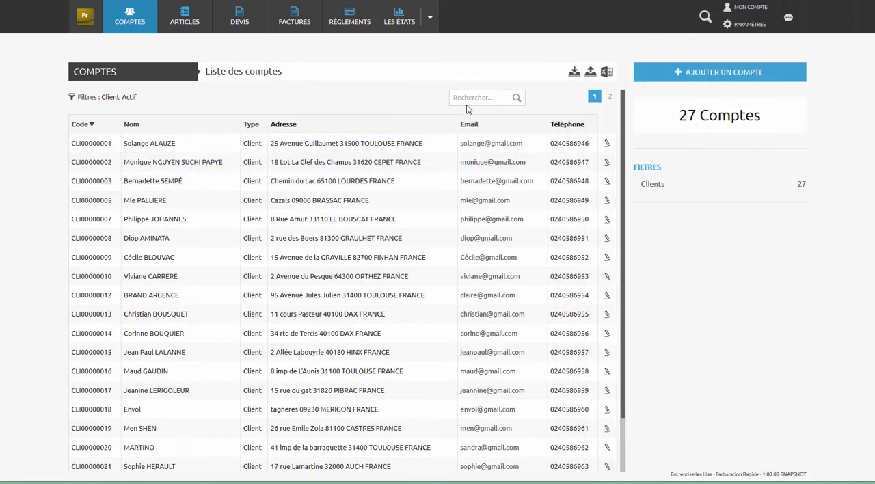
- Open the accounts import and load the accounts file into it
left_click(575, 72)
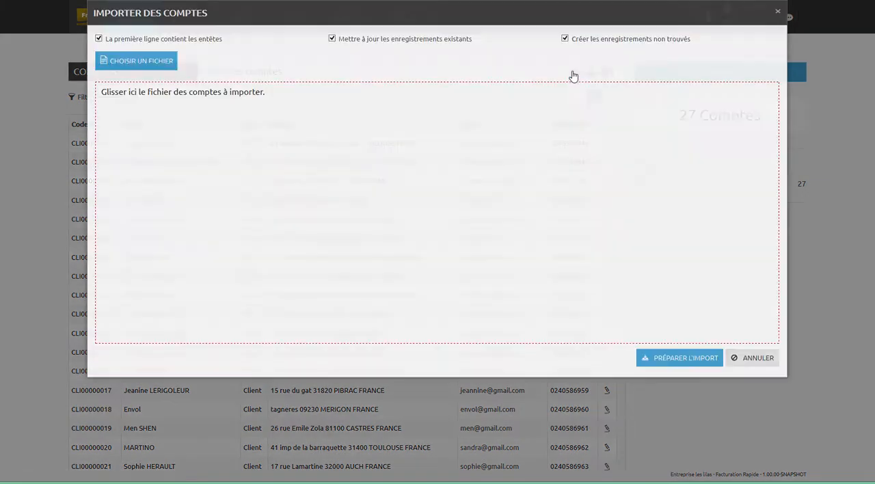
left_click_drag(39, 171, 235, 205)
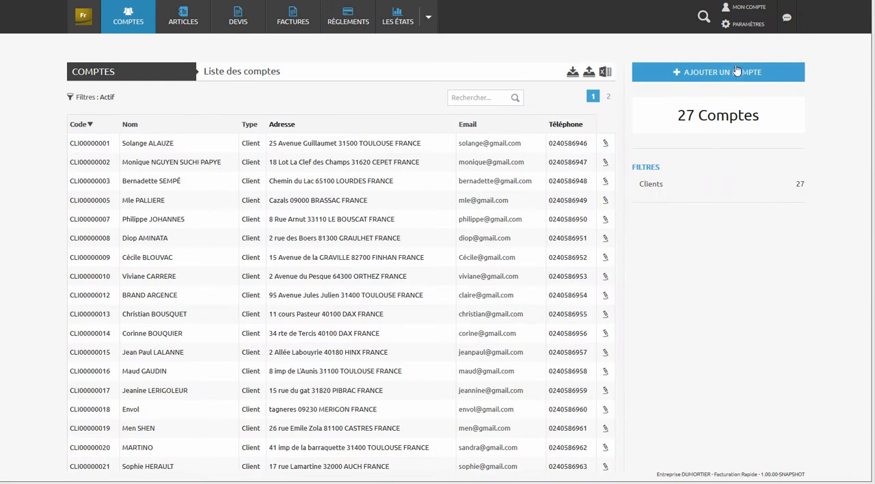
- Open the account form, review its addresses, accounting information and bank sections, and start adding a bank
left_click(736, 72)
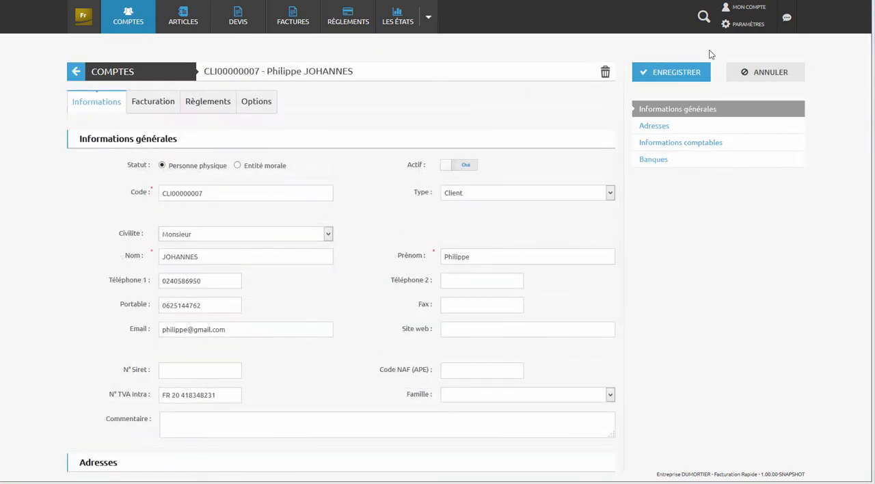
left_click(655, 128)
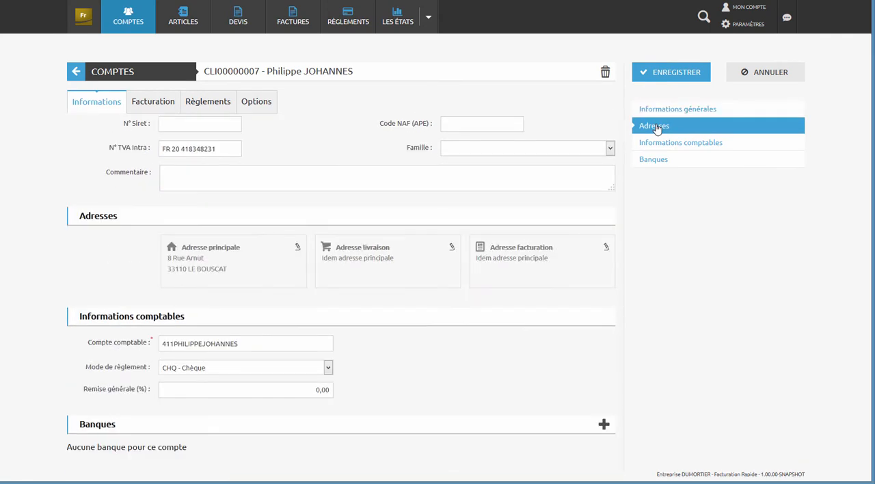
left_click(659, 144)
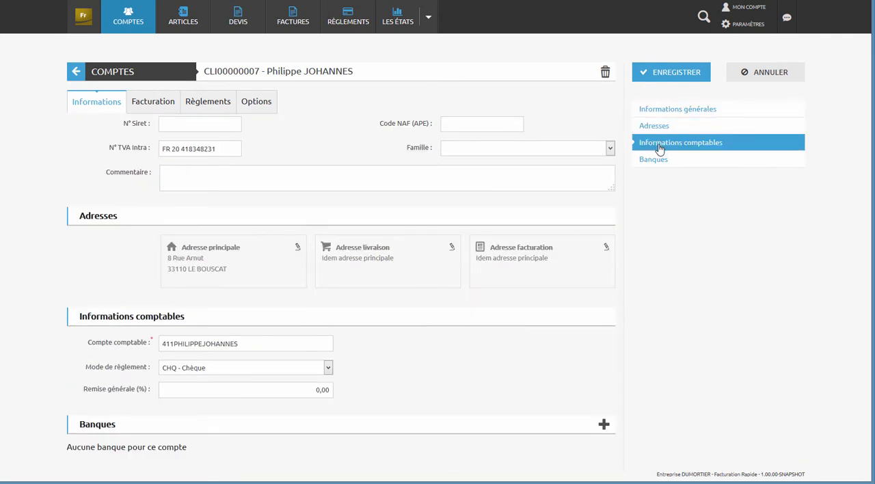
left_click(656, 162)
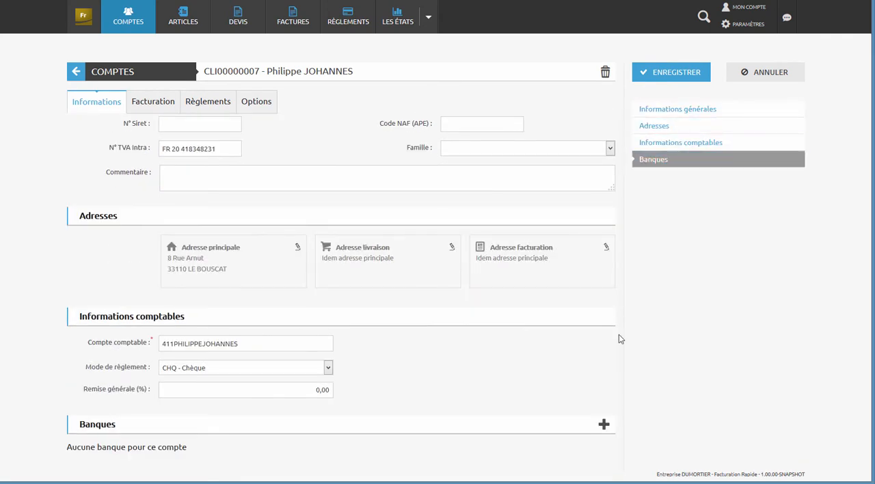
left_click(602, 426)
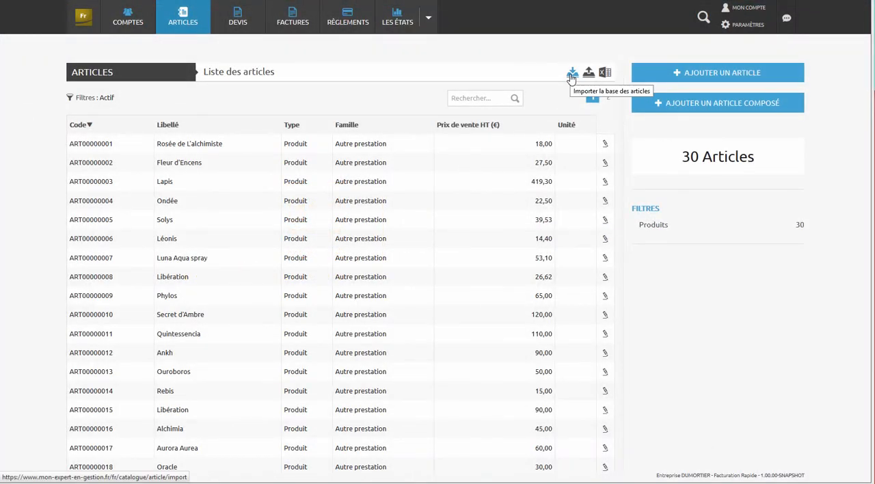
- Load the articles file into the simple articles import, with headers in the first line, and prepare the import
left_click(572, 75)
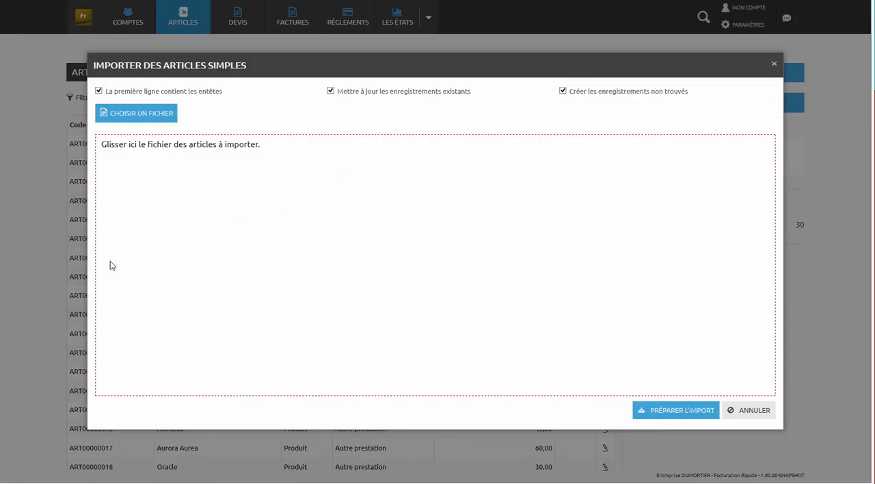
left_click_drag(89, 304, 321, 270)
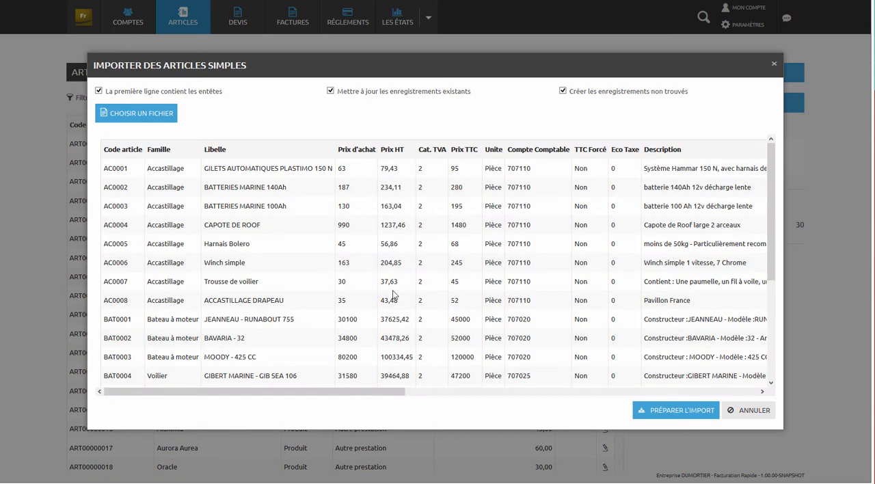
left_click(701, 422)
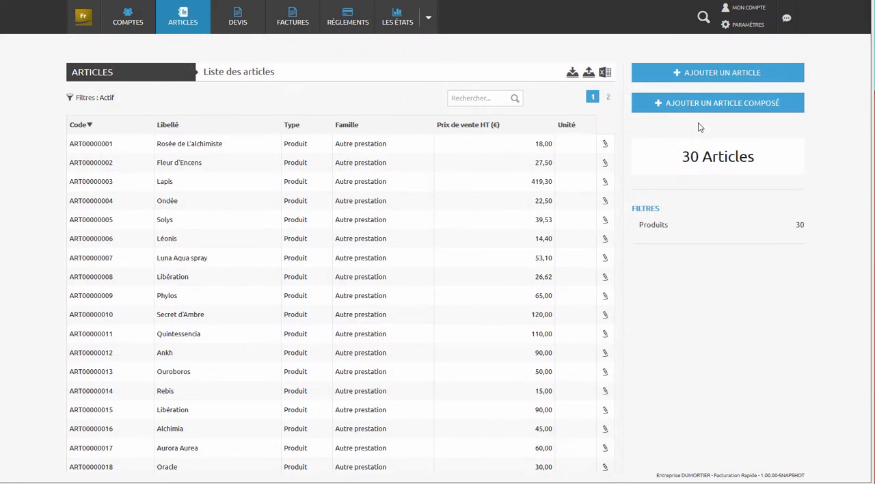
- Start a new product article labelled Diasolys in the Autre prestation family
left_click(723, 77)
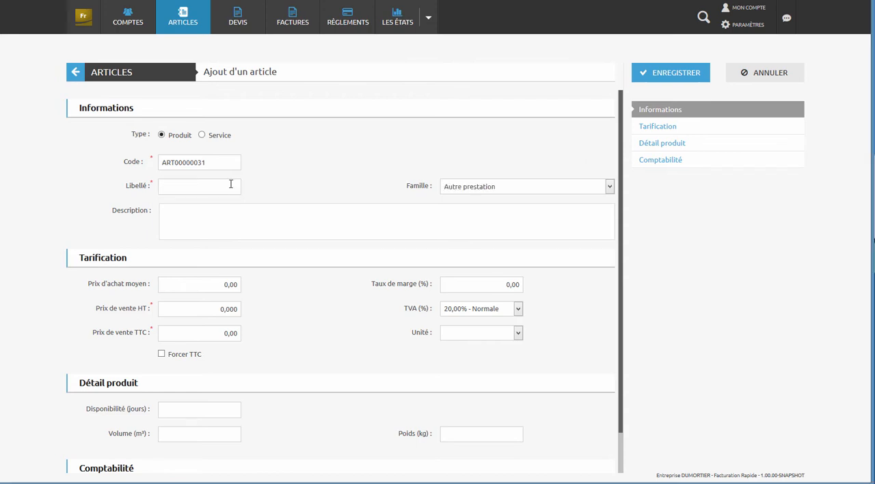
left_click(231, 184)
type("Diasolys")
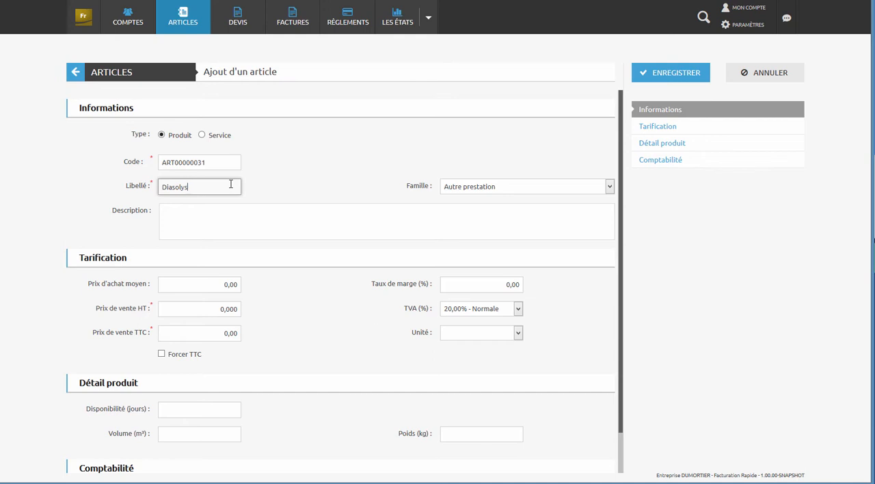
- Set the article's average purchase price to 50 and its margin rate to 20 %
key("Tab")
key("Tab")
key("Tab")
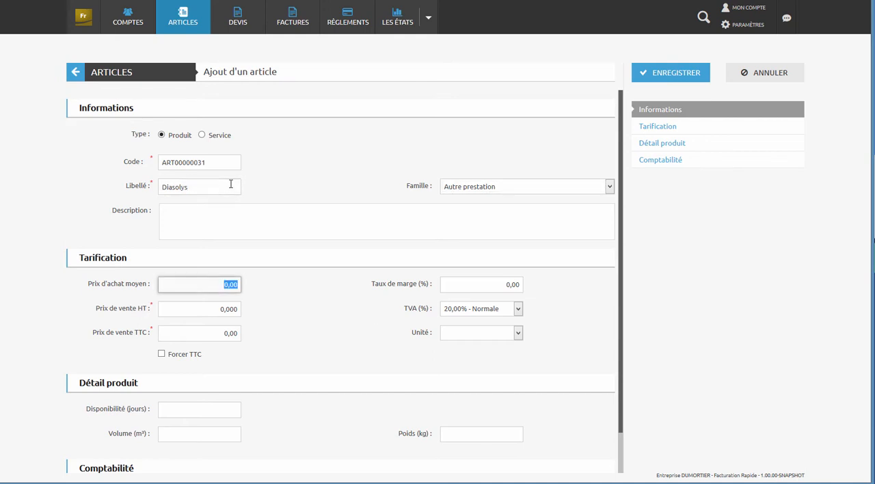
type("50")
key("Tab")
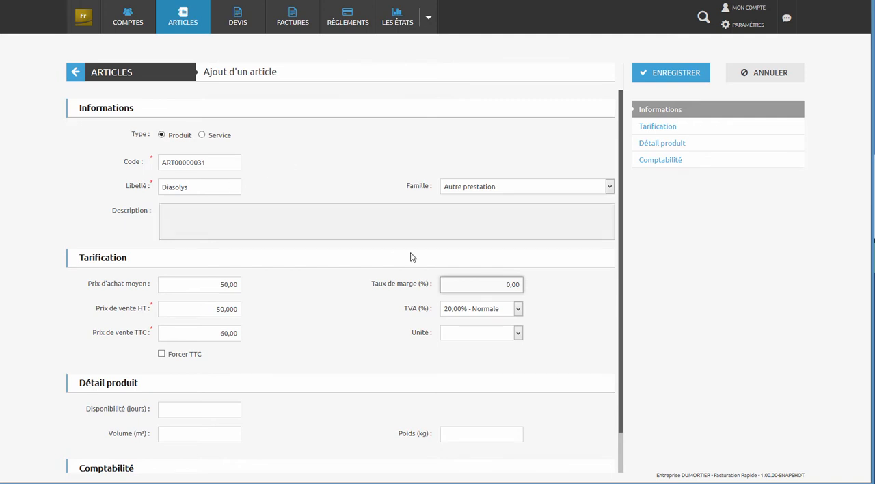
left_click(500, 289)
type("20")
key("Tab")
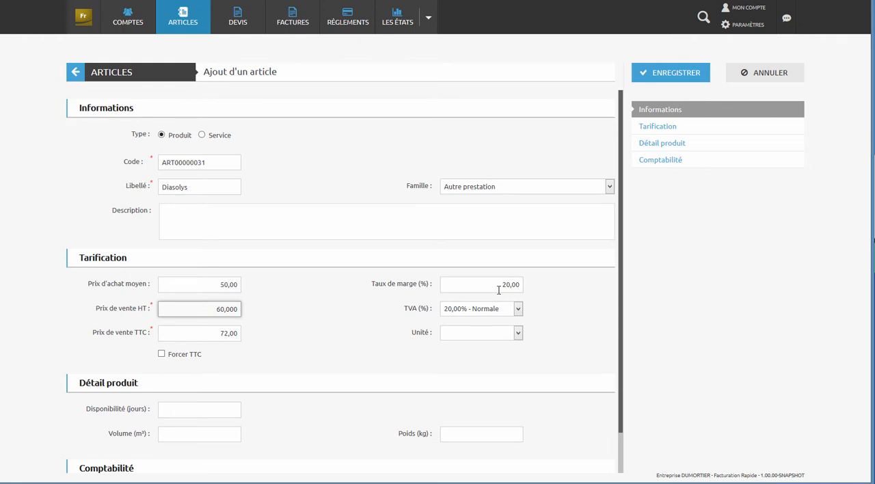
- Assign the accounting account 707000 - Négoce / commerce to the Diasolys article and save it
left_click(650, 164)
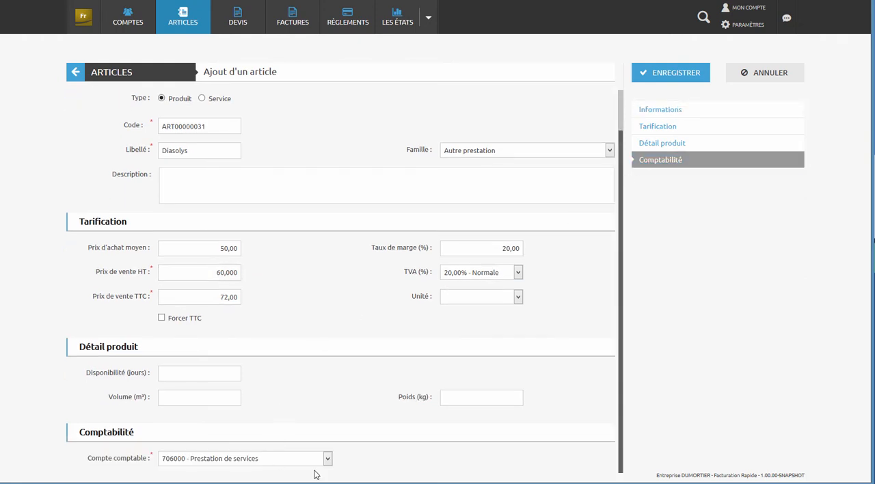
left_click(327, 459)
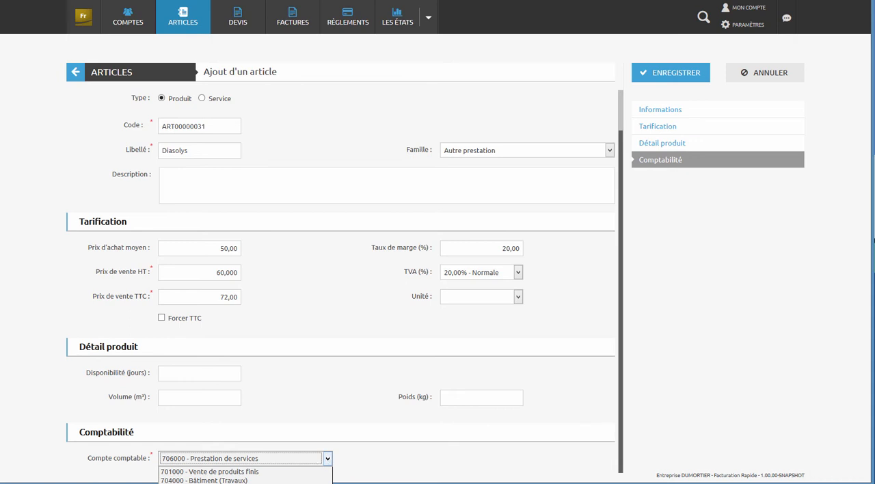
left_click(226, 483)
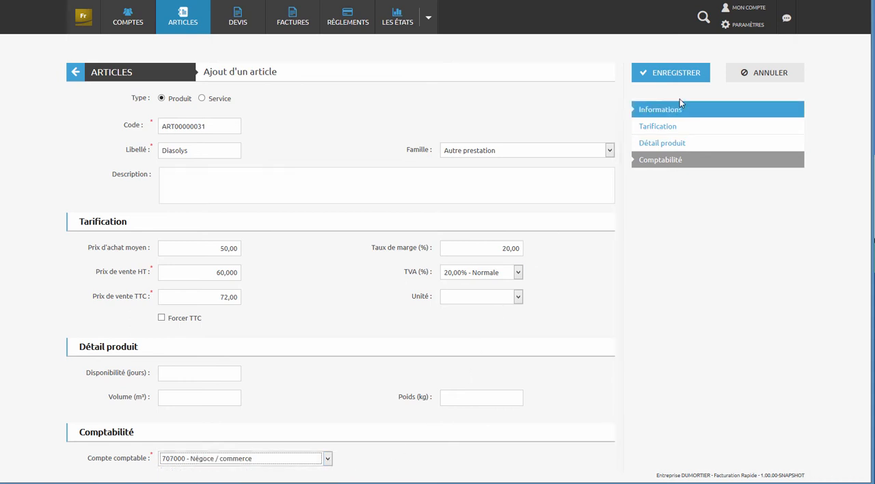
left_click(684, 73)
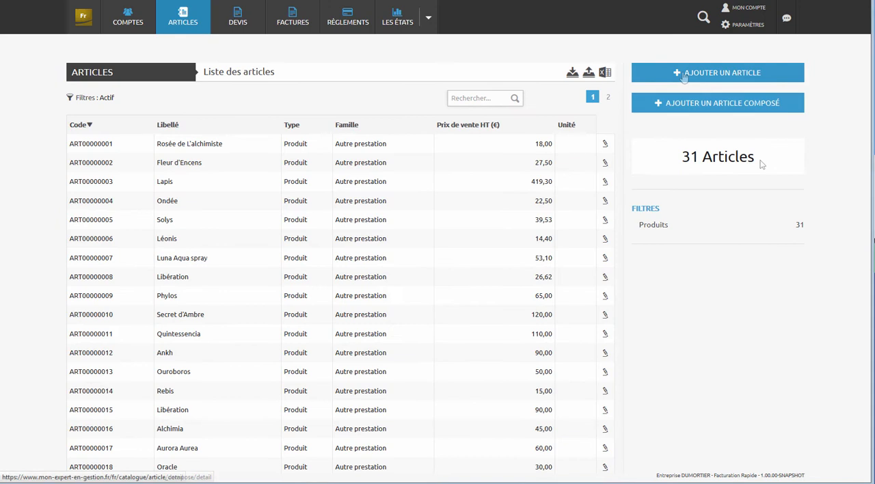
- Start a new composite article labelled "composition prestige" in the Prestige family
left_click(758, 104)
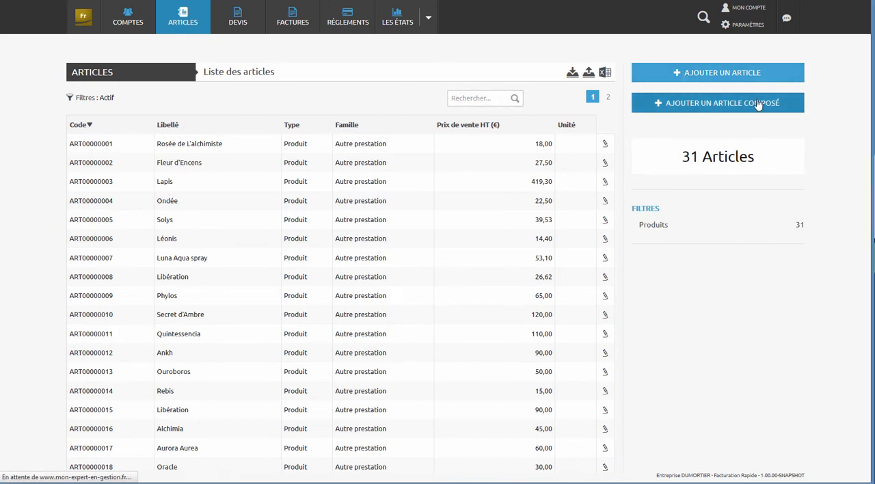
left_click(252, 164)
type("composition prestige")
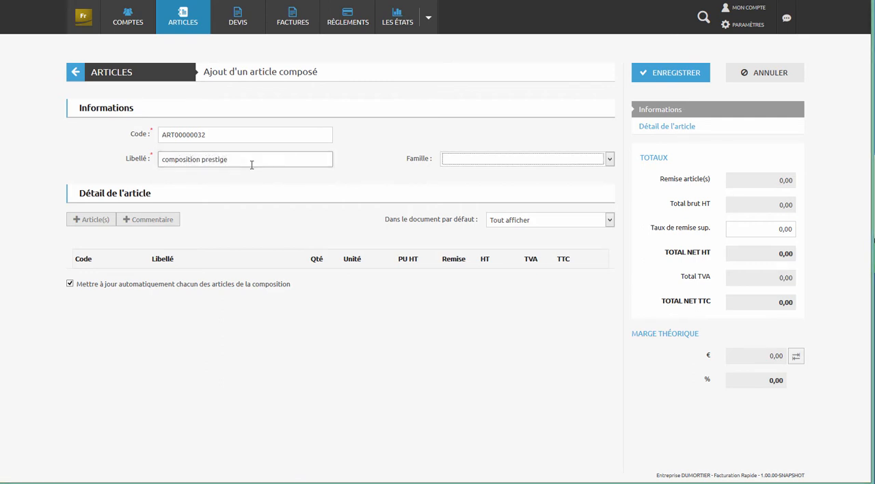
left_click(538, 159)
left_click(483, 189)
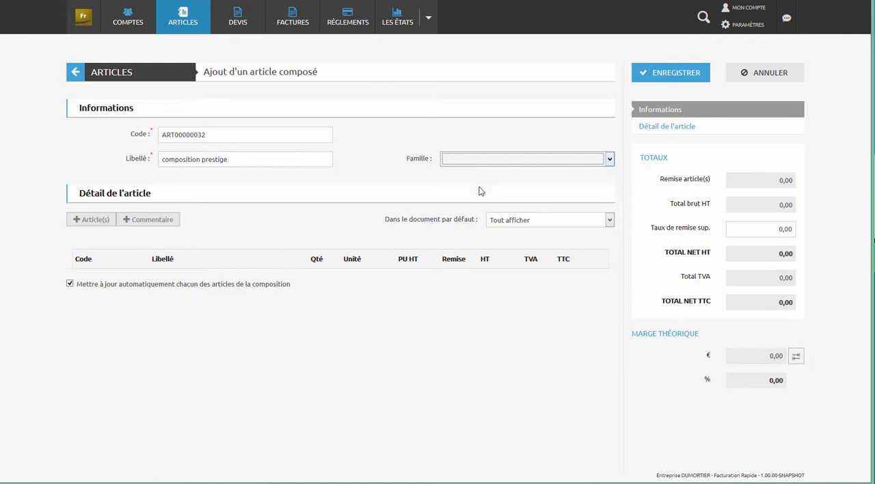
- Add the articles Quintessencia Spray buccal, Purificatis and Mineralis to the composite article
left_click(94, 219)
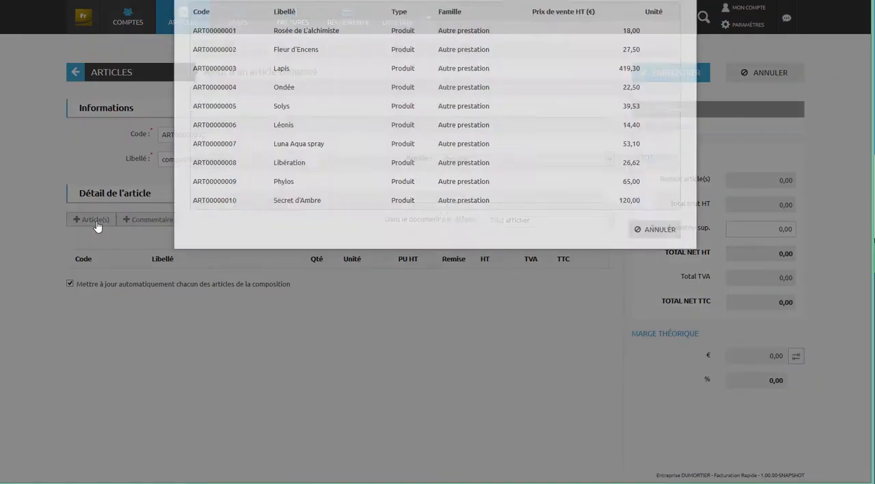
left_click(661, 97)
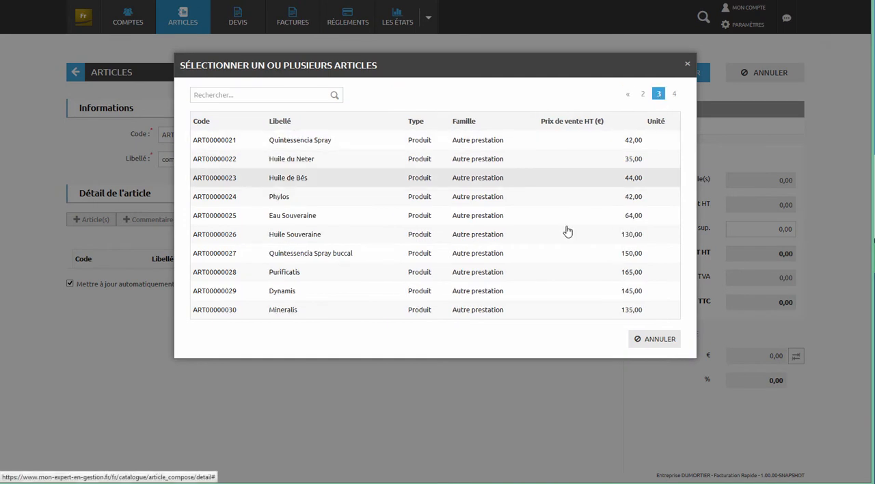
left_click(555, 258)
left_click(545, 274)
left_click(525, 312)
left_click(581, 340)
- Set the quantities of Quintessencia Spray buccal and Purificatis to 10 each in the composition
left_click(322, 282)
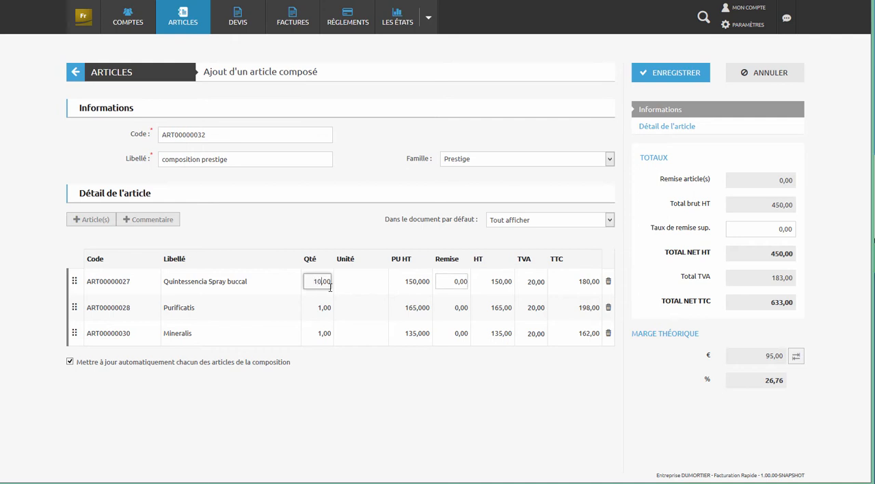
left_click(318, 308)
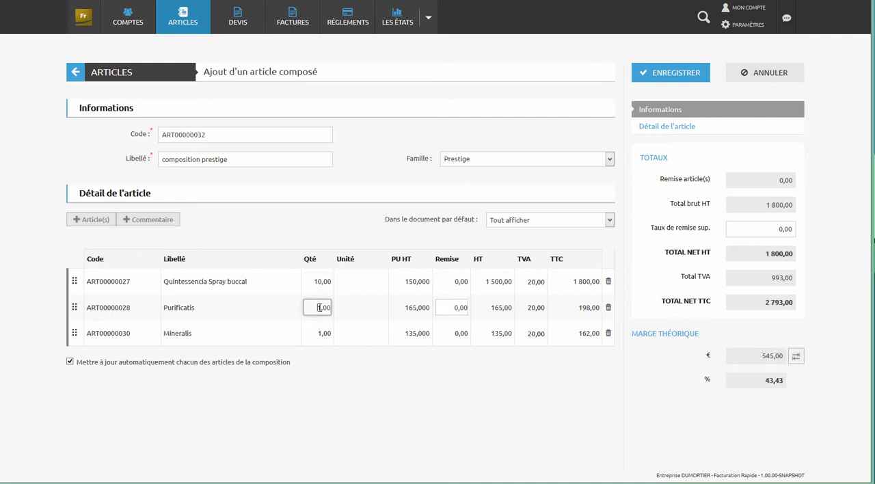
left_click_drag(318, 308, 323, 309)
key("Tab")
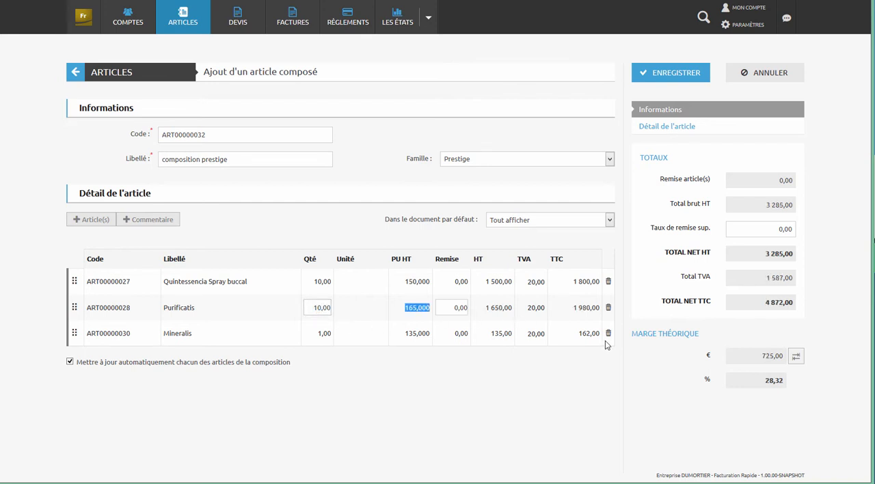
- Set the composite article's additional discount rate to 5 and save the article
left_click(757, 229)
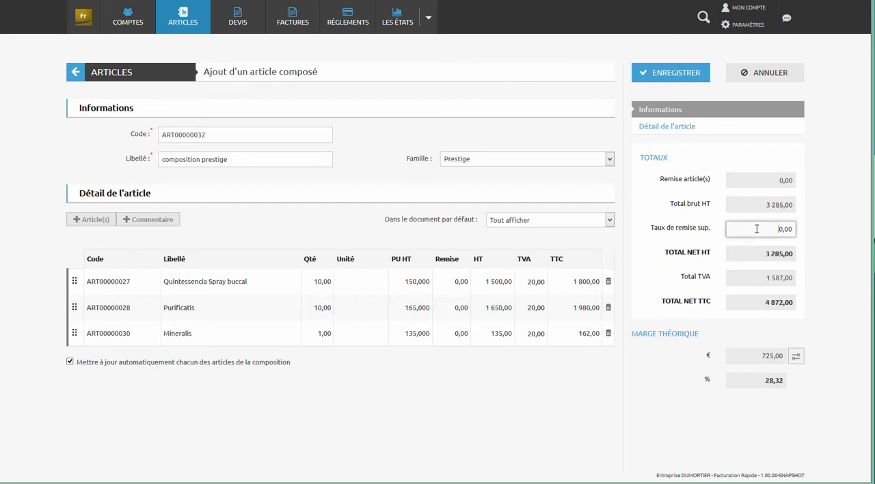
type("5")
key("Tab")
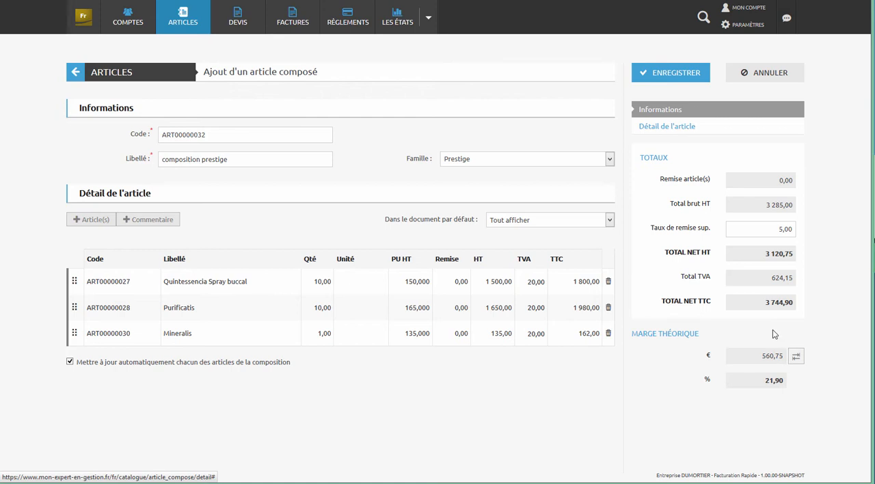
left_click(681, 74)
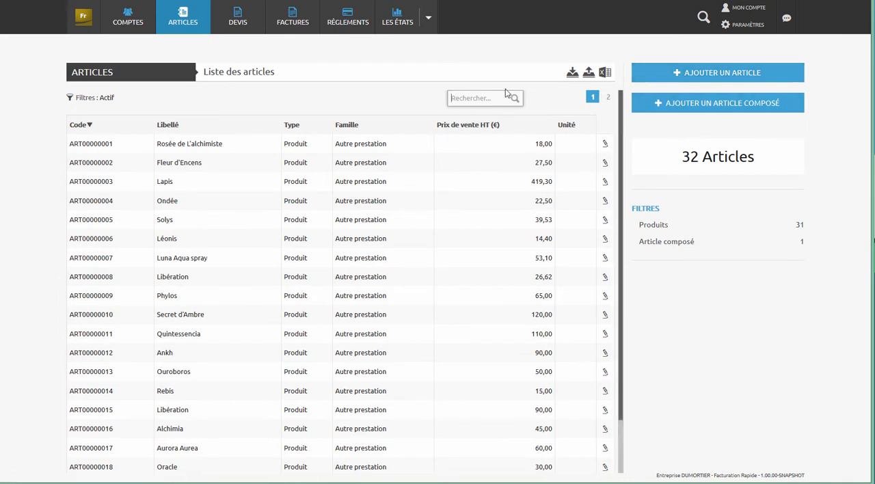
- Filter the article list to the composite article type, keeping only active items
left_click(87, 99)
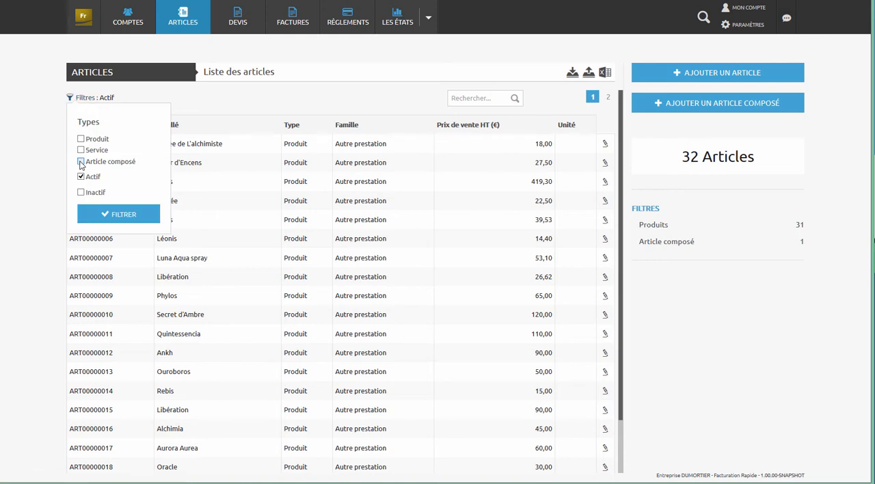
left_click(103, 217)
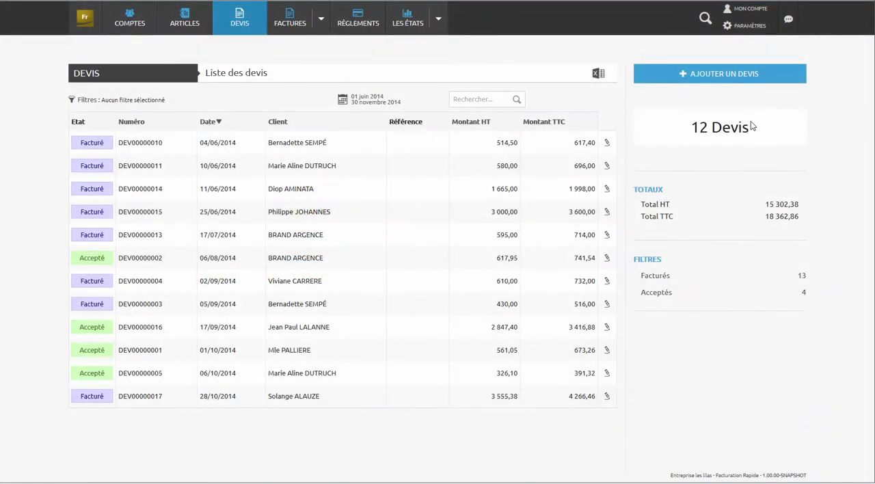
- Start a new quote and assign the third client in the account list to it
left_click(731, 84)
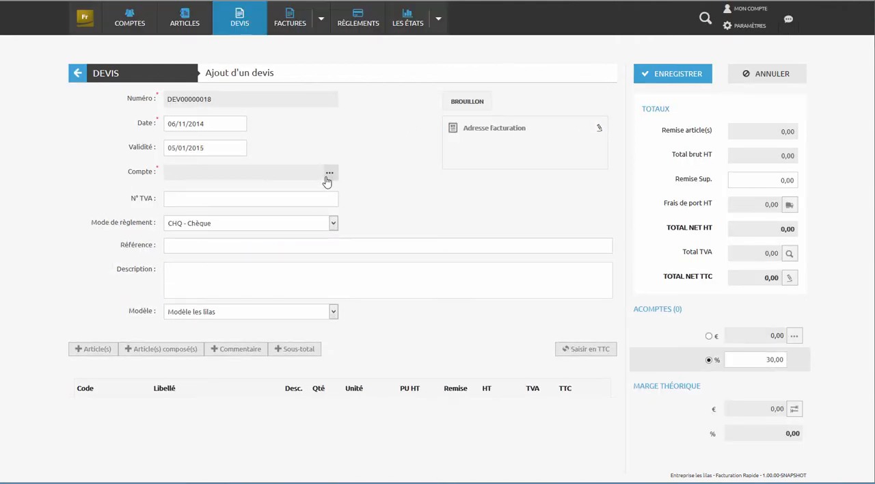
left_click(327, 175)
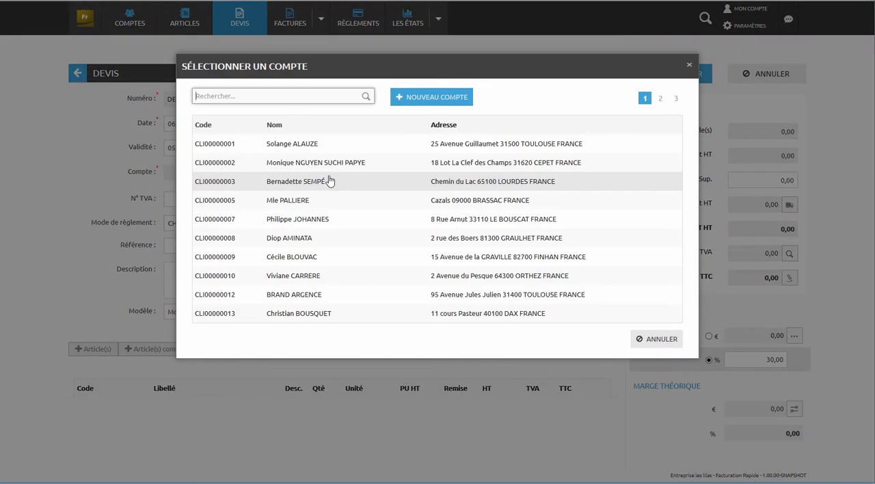
left_click(329, 180)
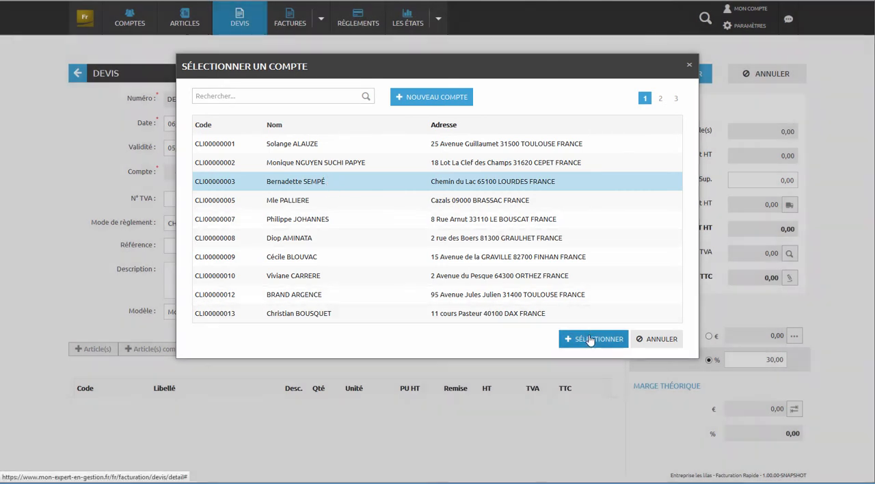
left_click(590, 340)
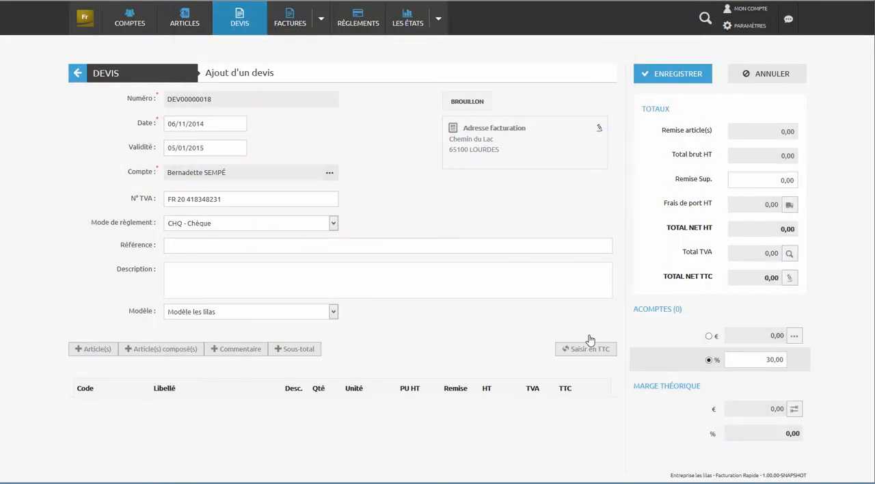
- Add the articles Ondée, Luna Aqua spray, Huile de Bés and Quintessencia Spray buccal to the quote
left_click(82, 355)
left_click(391, 204)
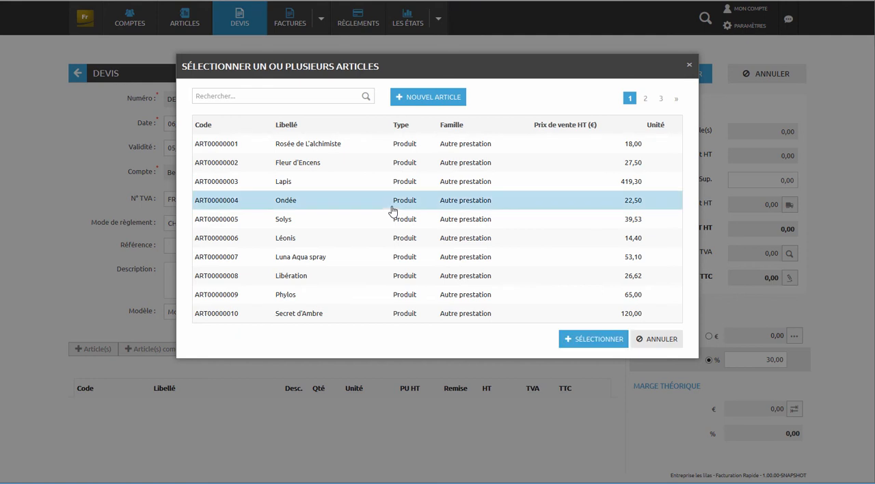
left_click(387, 255)
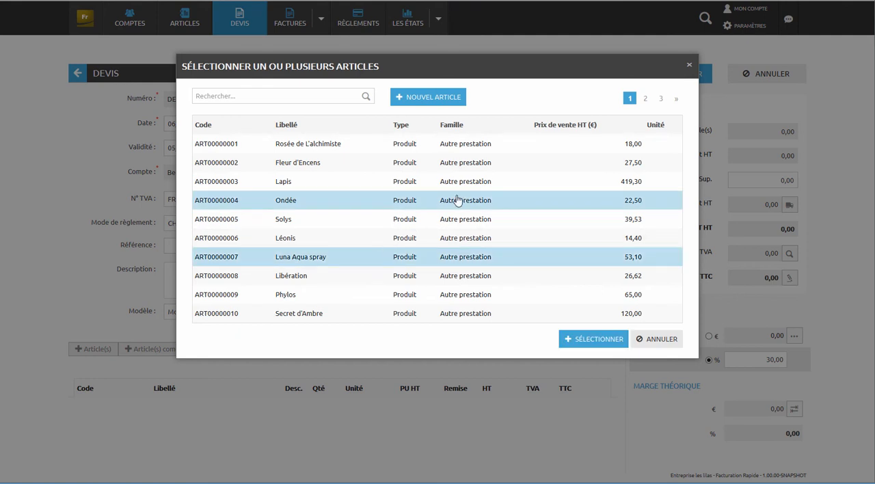
left_click(660, 100)
left_click(504, 186)
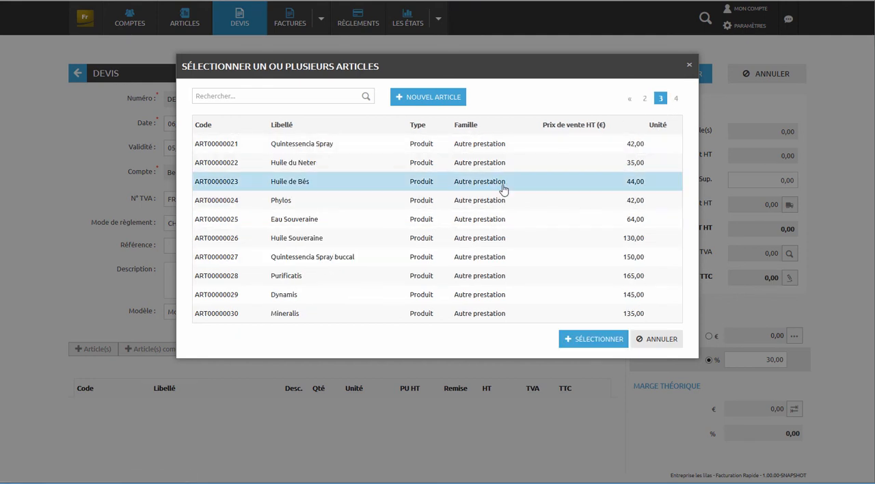
left_click(491, 258)
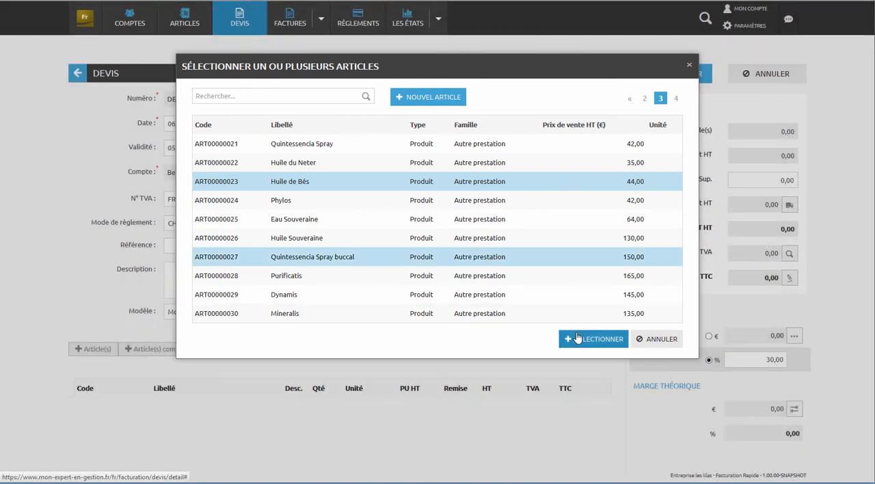
left_click(578, 338)
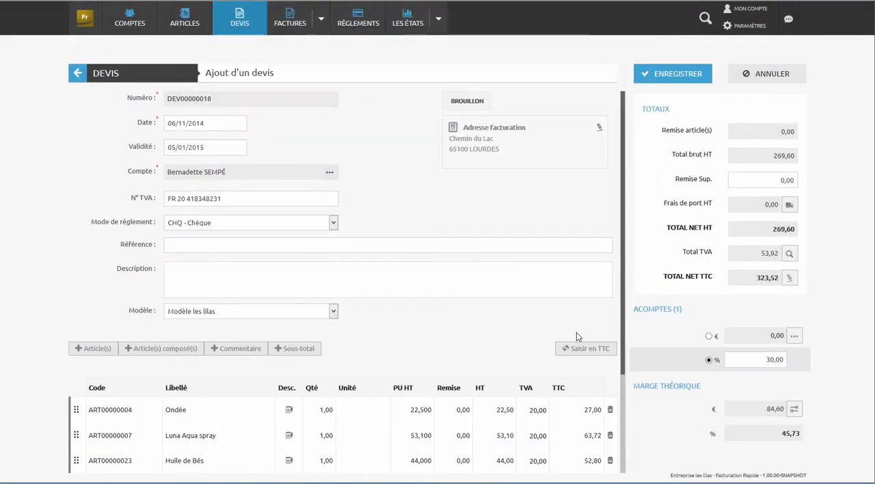
- Insert sub-totals in the quote below Luna Aqua spray and below Quintessencia Spray buccal
scroll(577, 307, "down", 3)
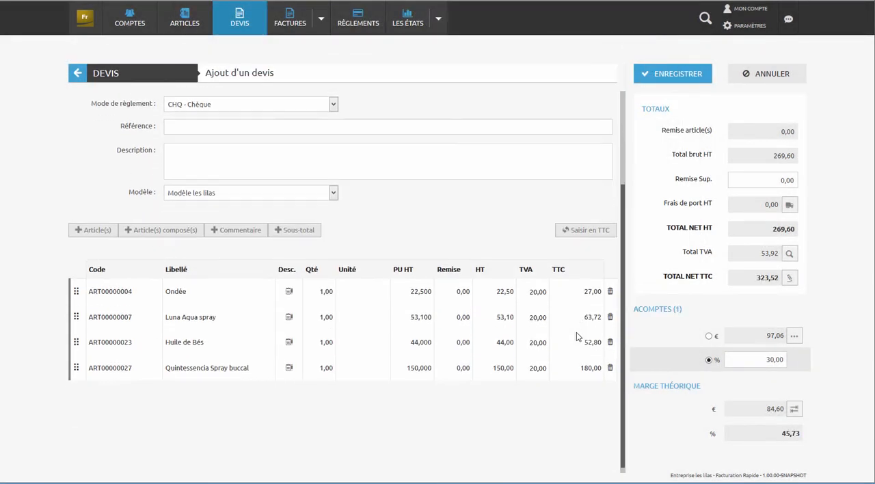
left_click(293, 231)
mouse_move(77, 394)
left_mouse_down()
mouse_move(77, 330)
mouse_move(78, 342)
left_mouse_up()
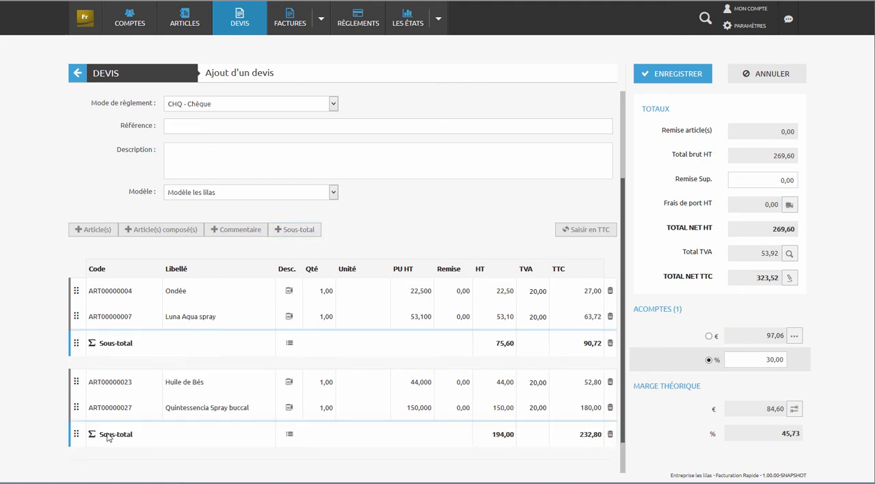
- Add the composite article composition prestige to the quote and insert a sub-total beneath it
left_click(176, 231)
left_click(441, 142)
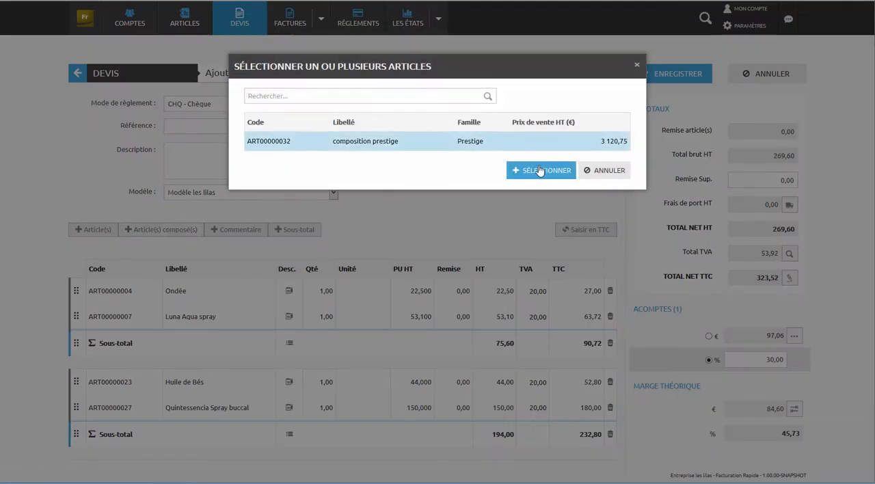
left_click(547, 175)
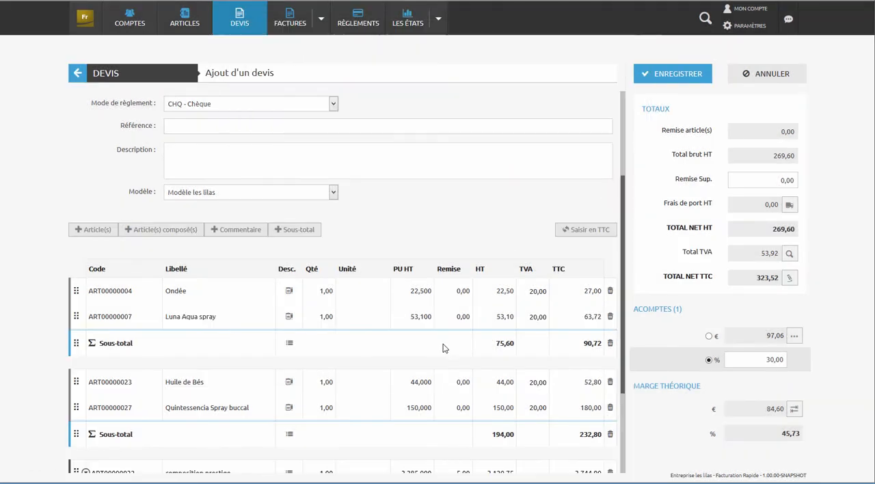
scroll(443, 348, "down", 3)
left_click(293, 112)
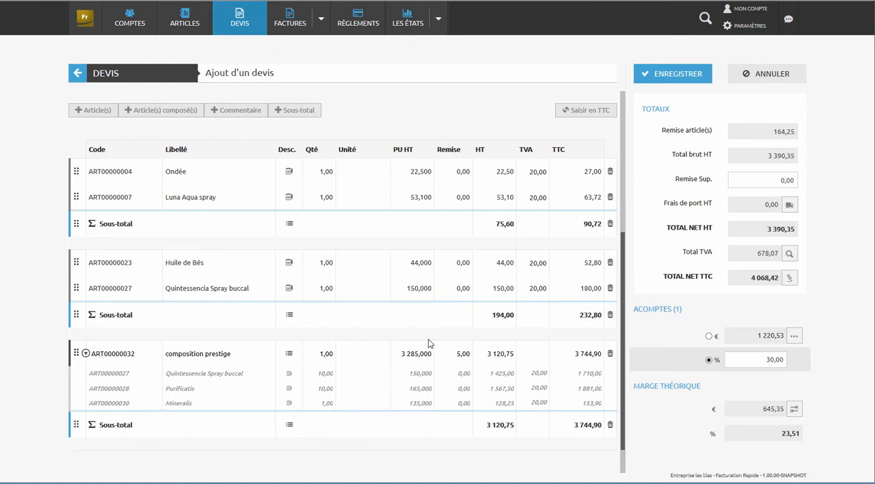
- Set the quote's additional discount (Remise Sup.) to 5
left_click(772, 185)
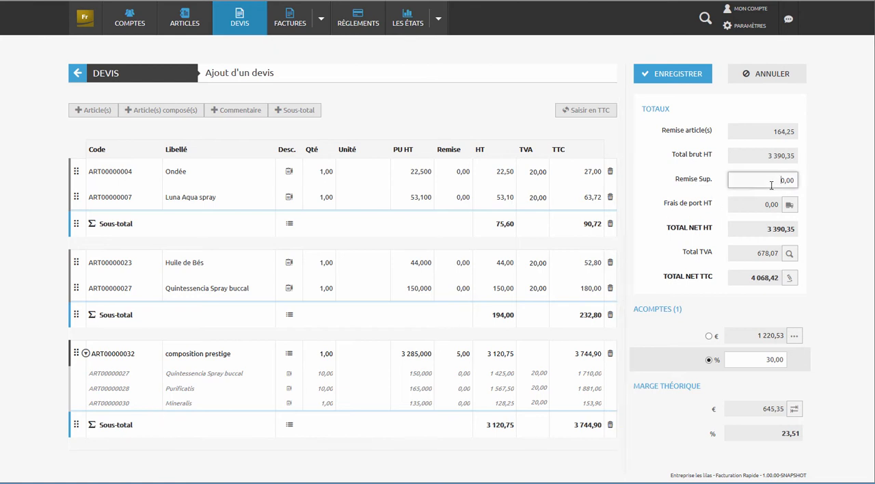
type("5")
key("Tab")
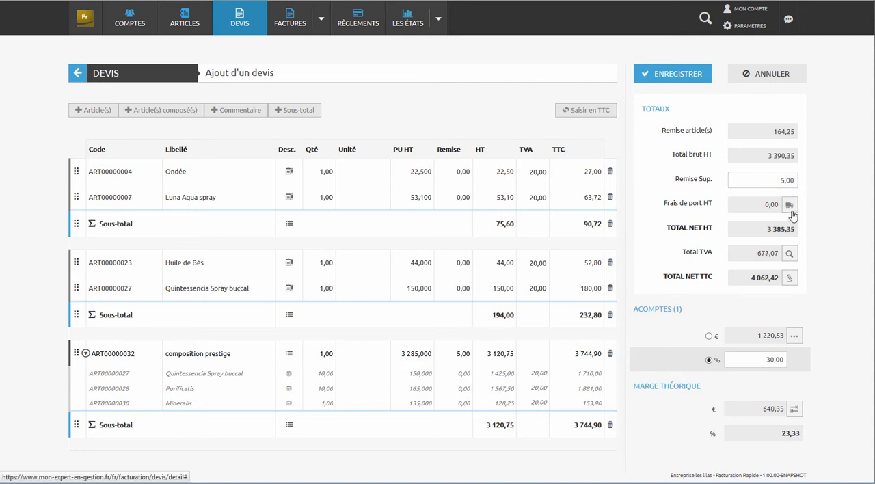
- Set the quote's shipping costs to 20 excluding tax, keeping the 20,00% - Normale VAT rate
left_click(791, 206)
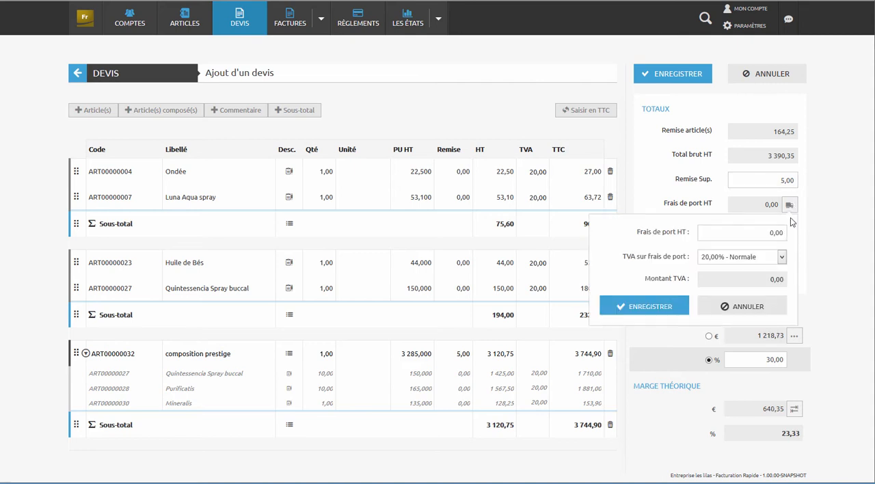
left_click(767, 238)
type("2")
key("Tab")
left_click(650, 306)
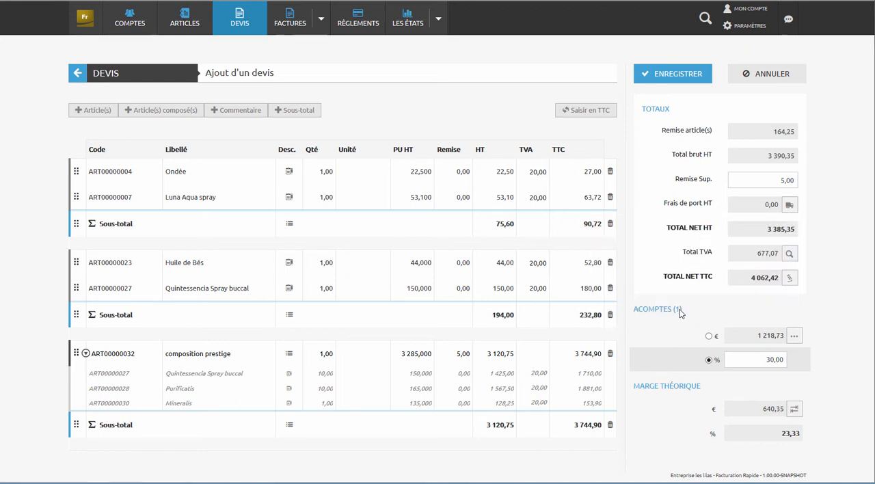
- Define the quote's deposit as a fixed amount of 1 200 € and save the quote
left_click(709, 335)
left_click_drag(756, 336, 807, 332)
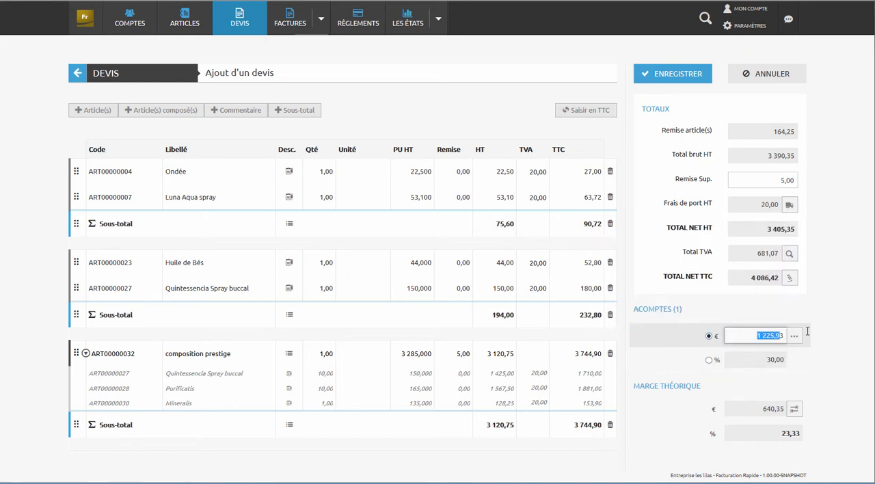
type("120")
key("Tab")
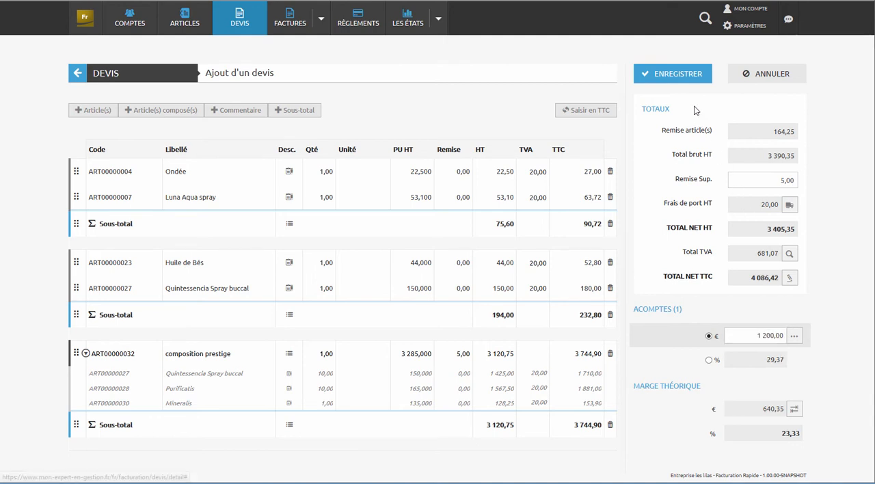
left_click(686, 77)
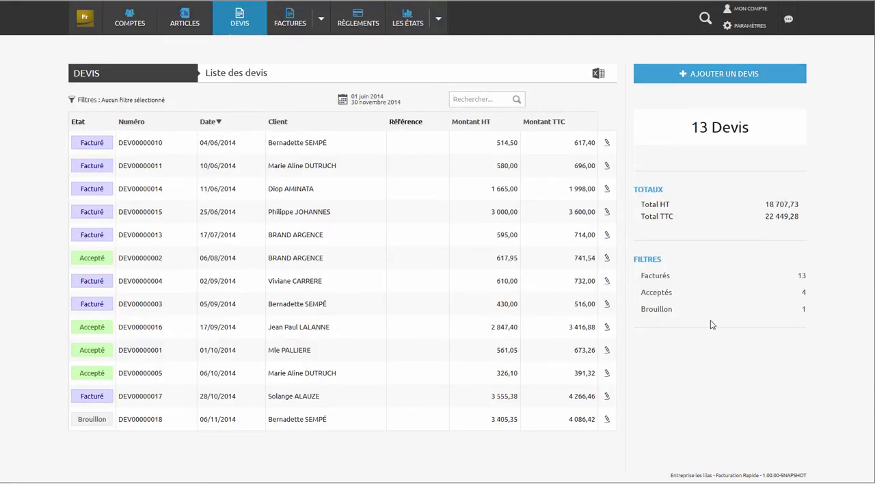
- Filter the quote list to the period from 1 September 2014 to 30 November 2014
left_click(354, 107)
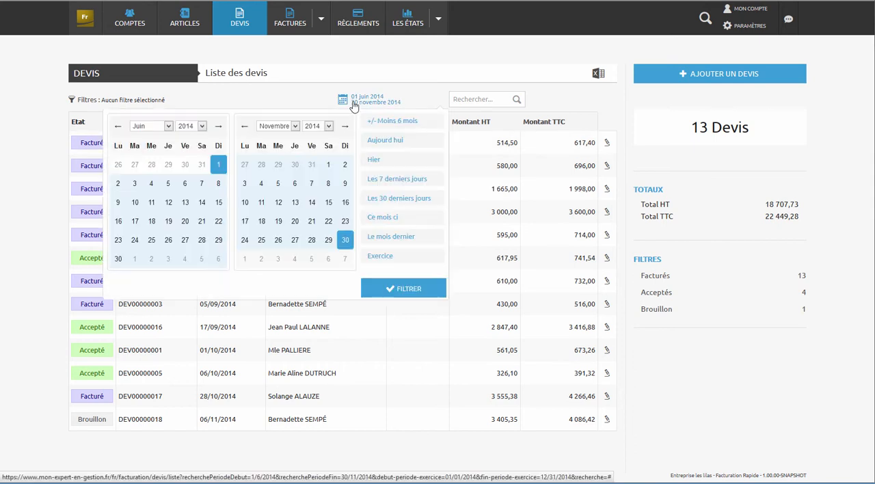
left_click(168, 125)
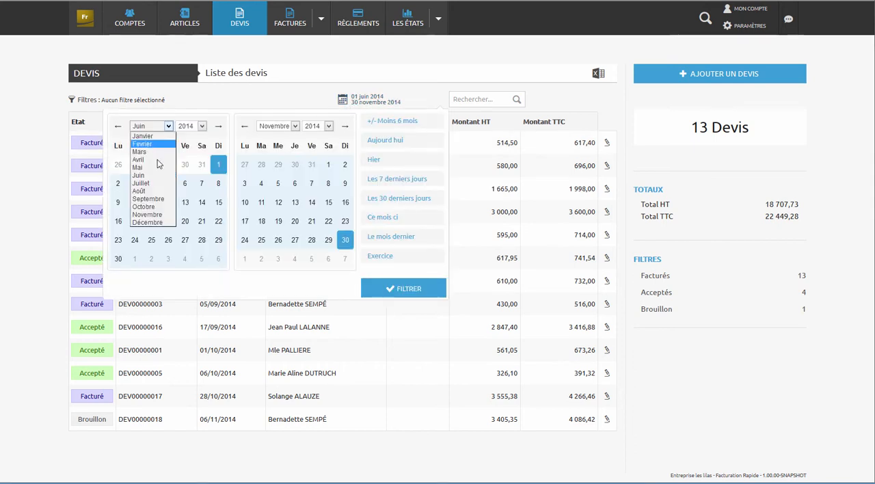
left_click(148, 199)
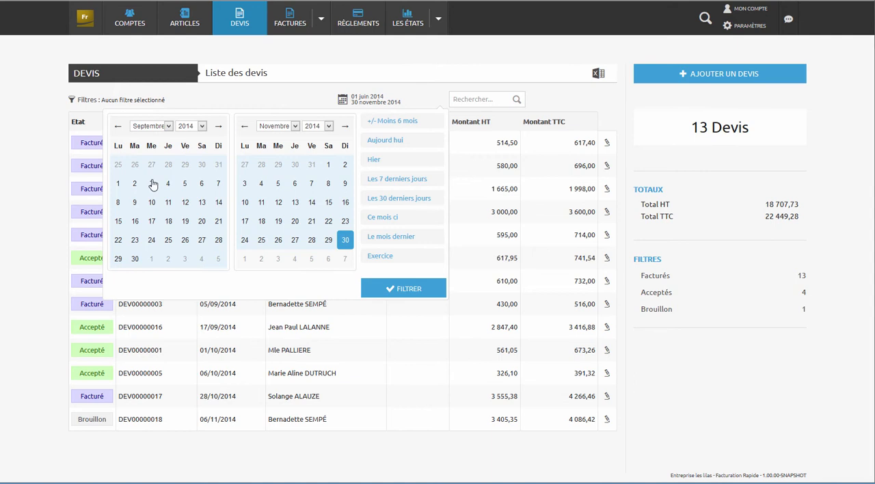
left_click(118, 185)
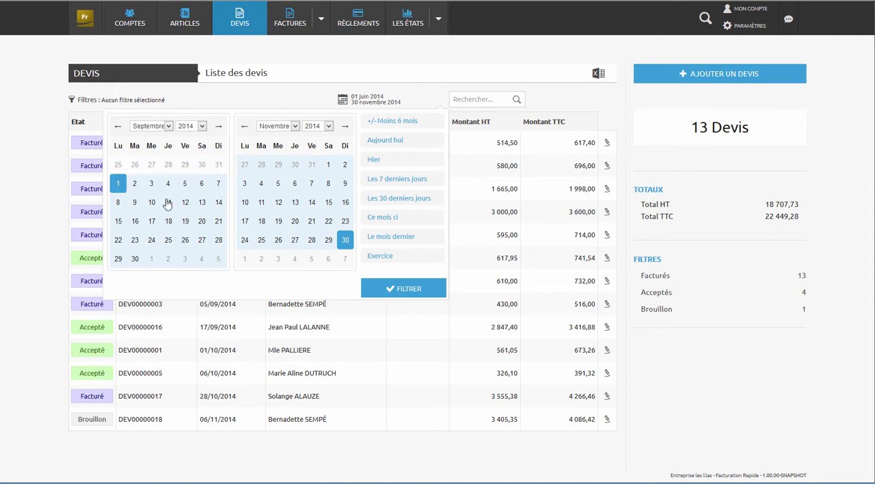
left_click(408, 288)
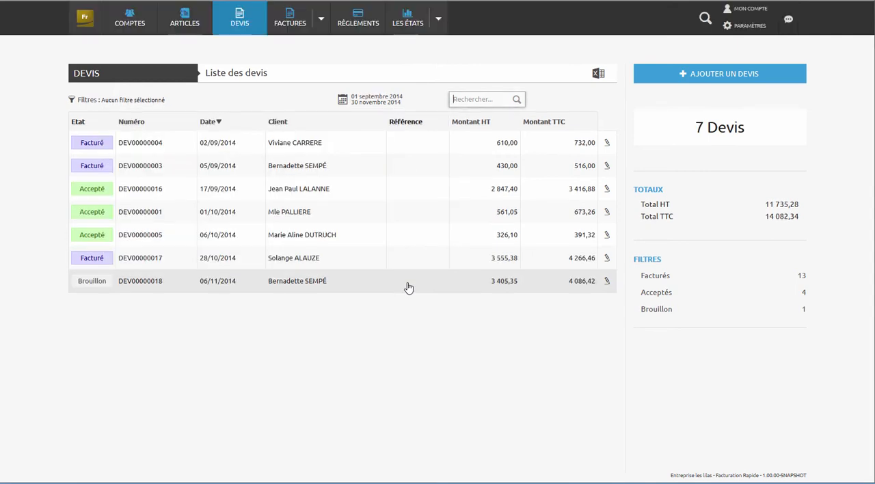
- Open the draft quote's summary, review its lines and totals in the PDF version, and close the PDF
left_click(313, 286)
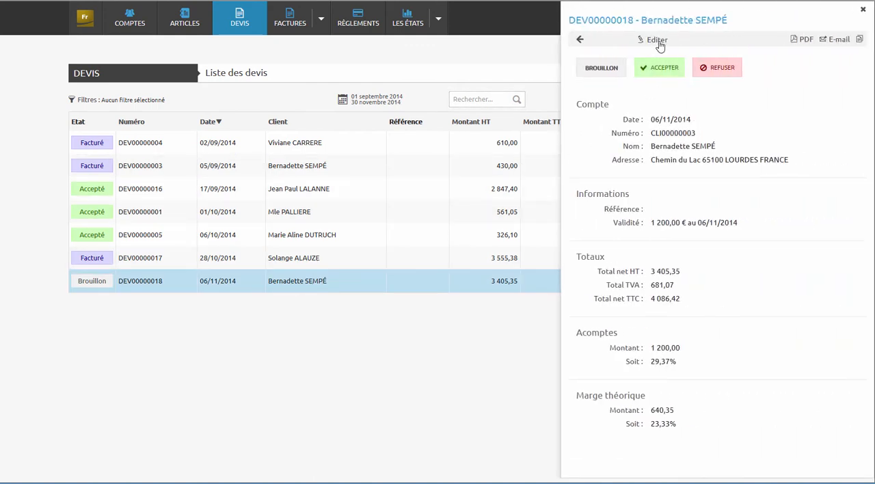
left_click(804, 39)
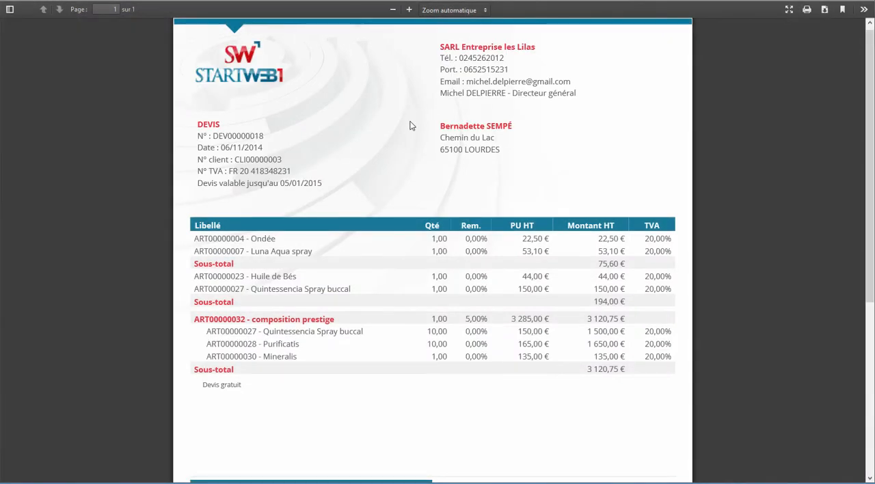
scroll(411, 126, "down", 3)
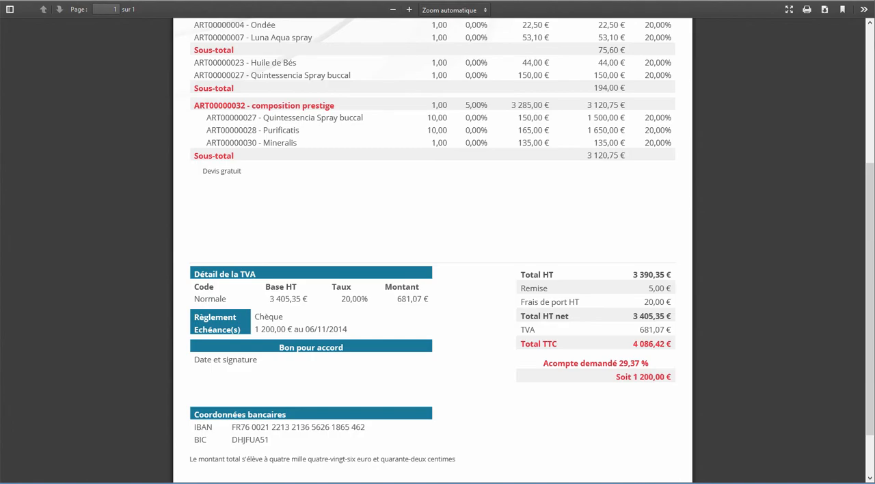
key("ctrl+w")
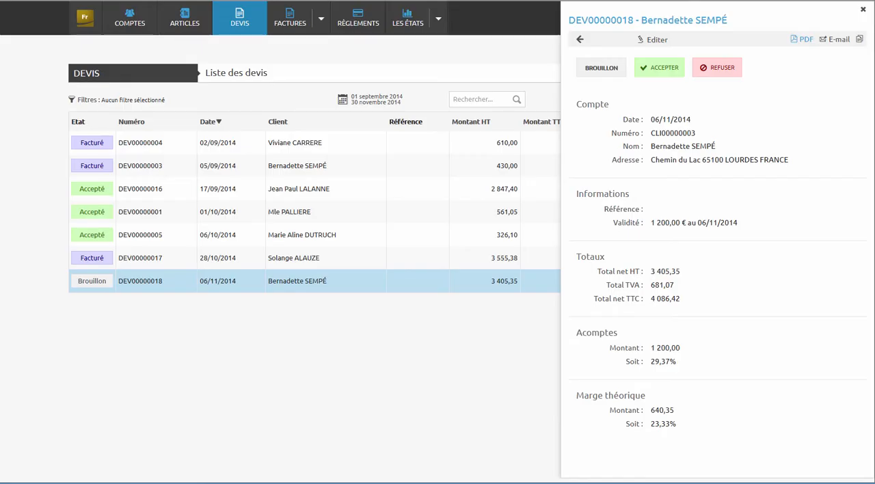
- Accept the draft quote dated 06/11/2014 and convert it into an invoice
left_click(674, 68)
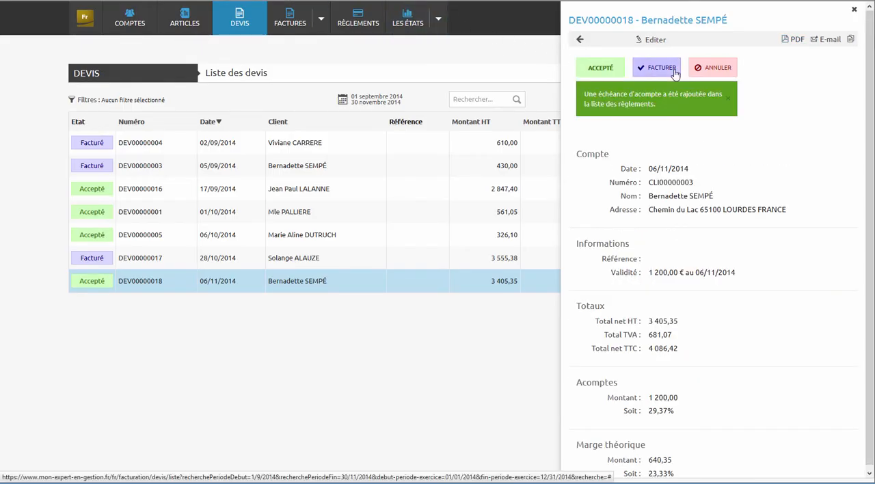
left_click(651, 67)
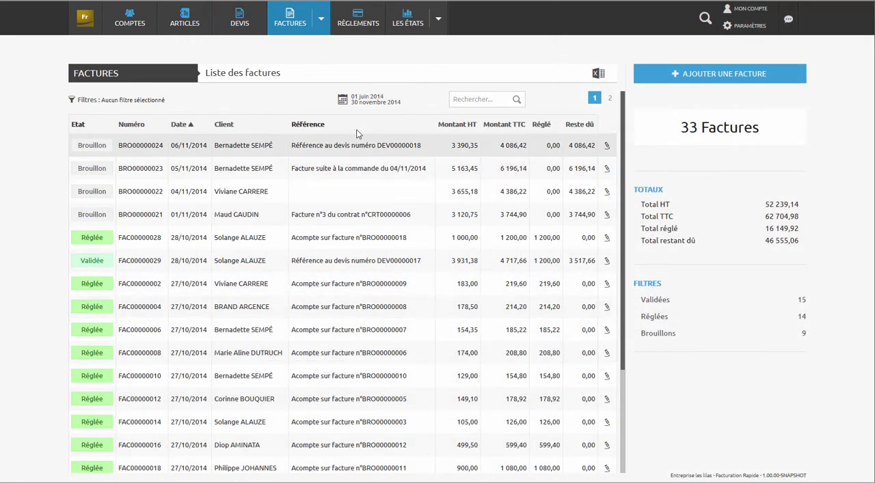
- Filter the invoice list to the current month using the Ce mois ci period
left_click(362, 101)
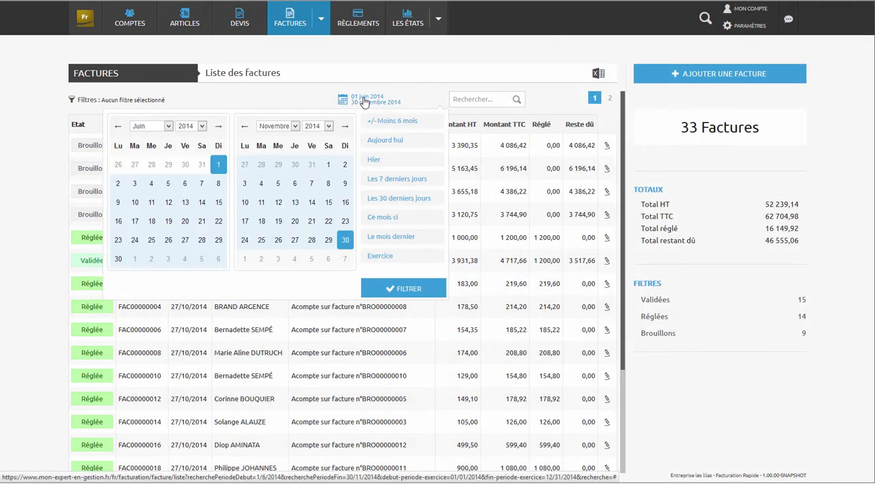
left_click(382, 220)
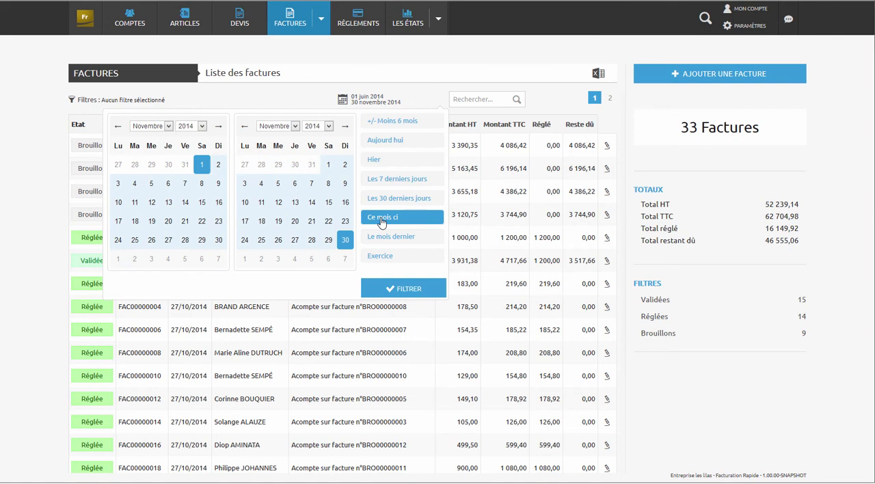
left_click(387, 289)
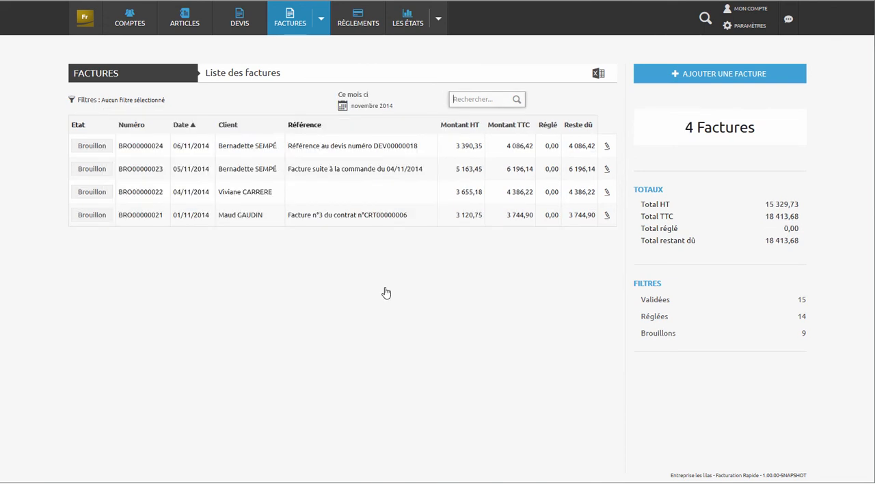
- Open the draft invoice dated 06/11/2014 for editing and set its additional discount (Remise Sup.) to 8
left_click(367, 147)
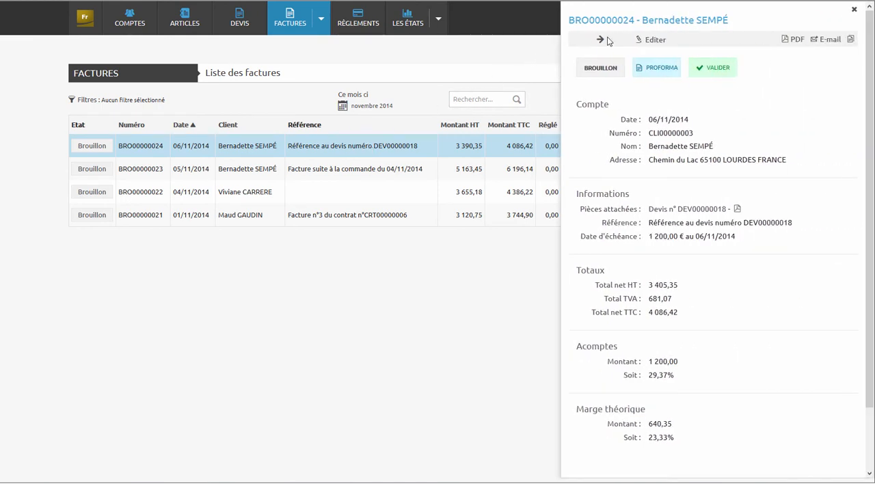
left_click(651, 41)
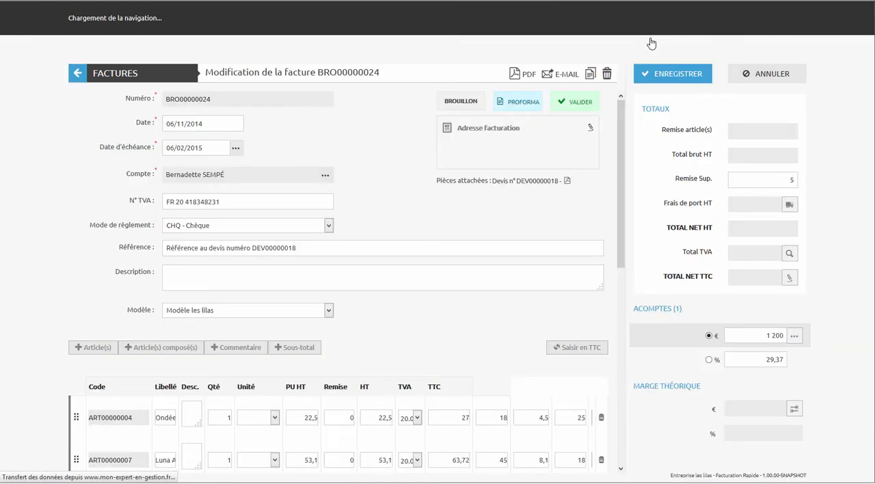
left_click_drag(624, 134, 581, 312)
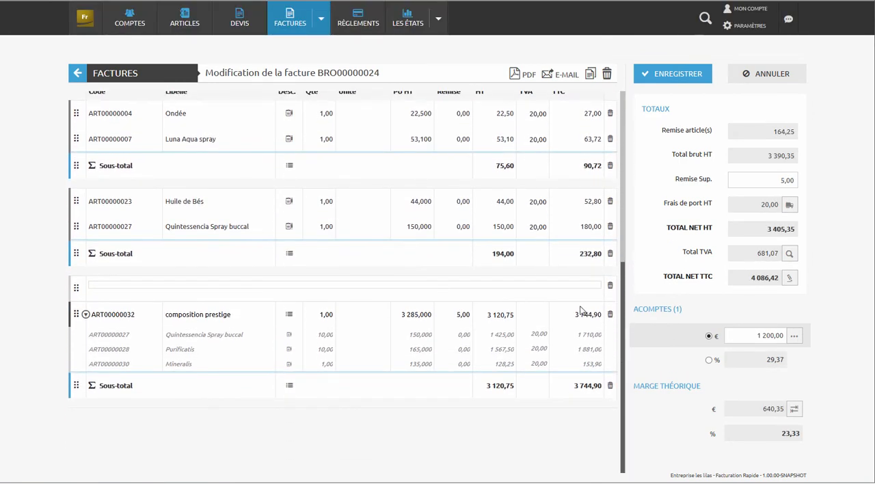
scroll(624, 296, "up", 2)
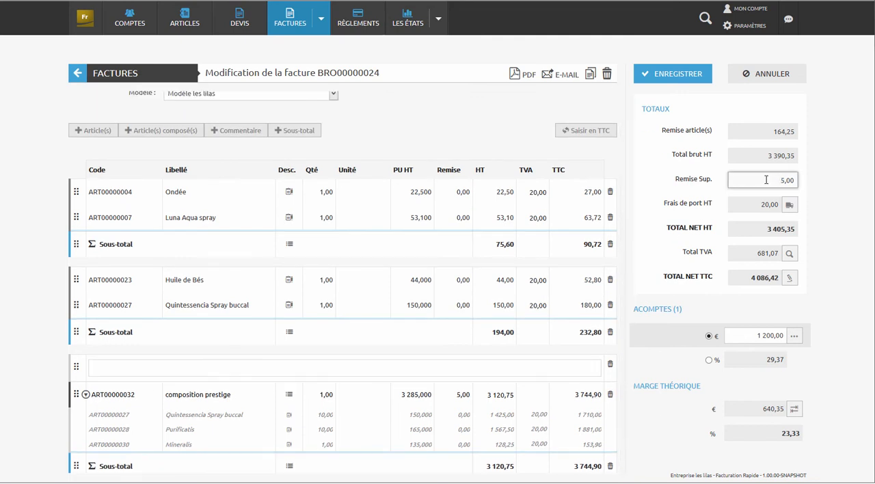
type("8")
key("Tab")
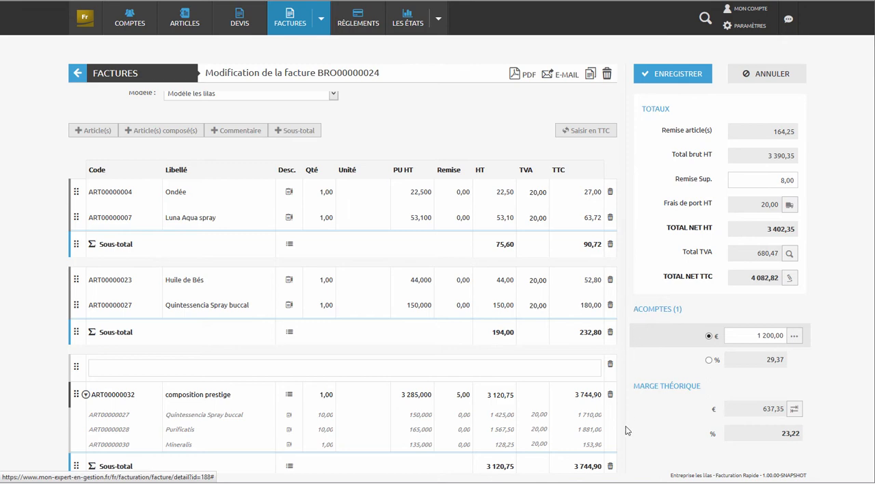
- Add the article Rosée de L'alchimiste to the invoice with a quantity of 10 and save the invoice
left_click(96, 133)
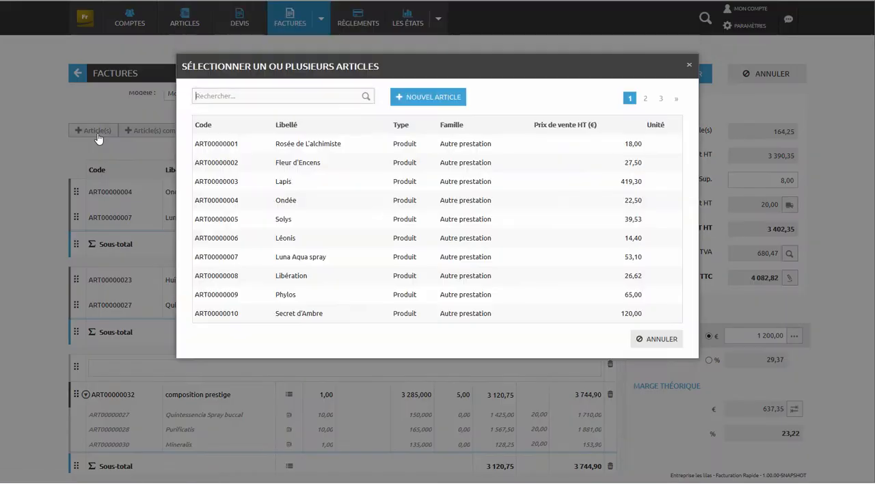
left_click(287, 146)
left_click(602, 340)
left_click_drag(621, 331, 623, 404)
left_click(322, 375)
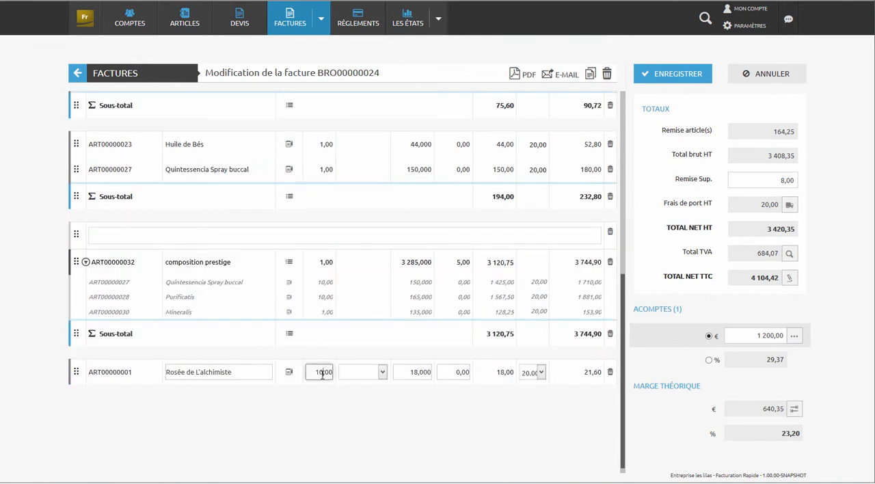
type("0")
key("Tab")
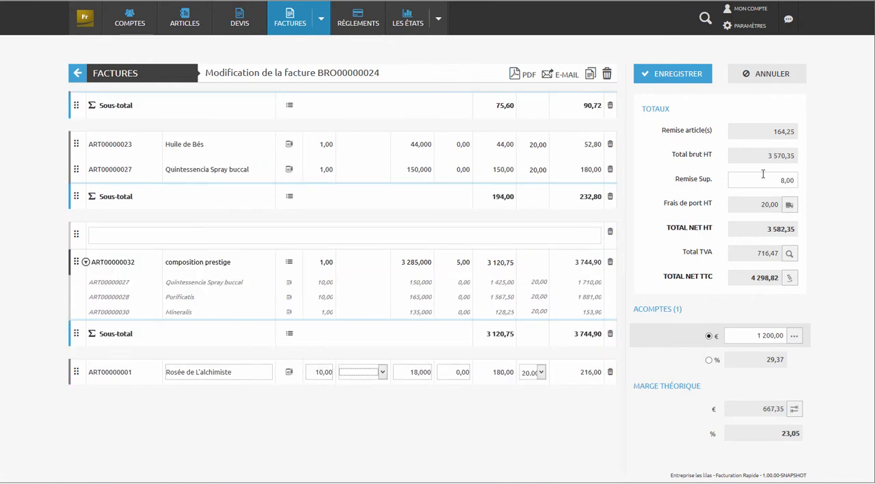
left_click(698, 83)
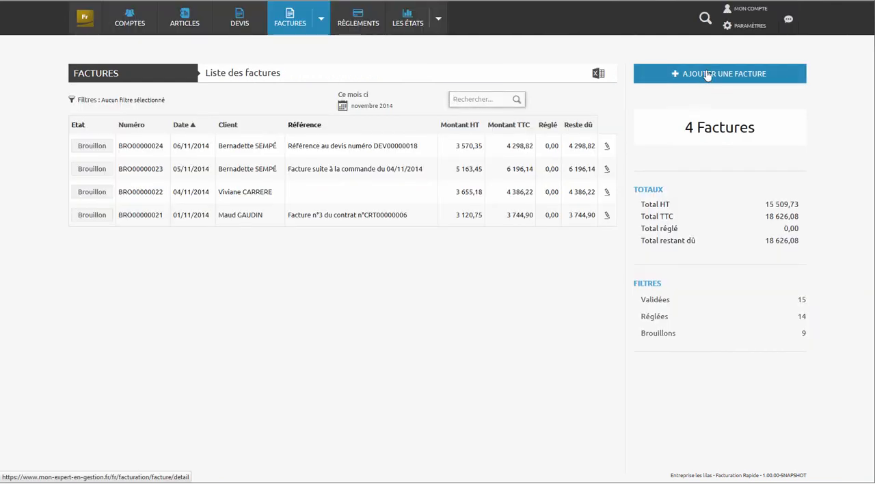
- Review the draft invoice dated 06/11/2014 as a PDF and validate it, choosing to settle its attached deposit
left_click(329, 150)
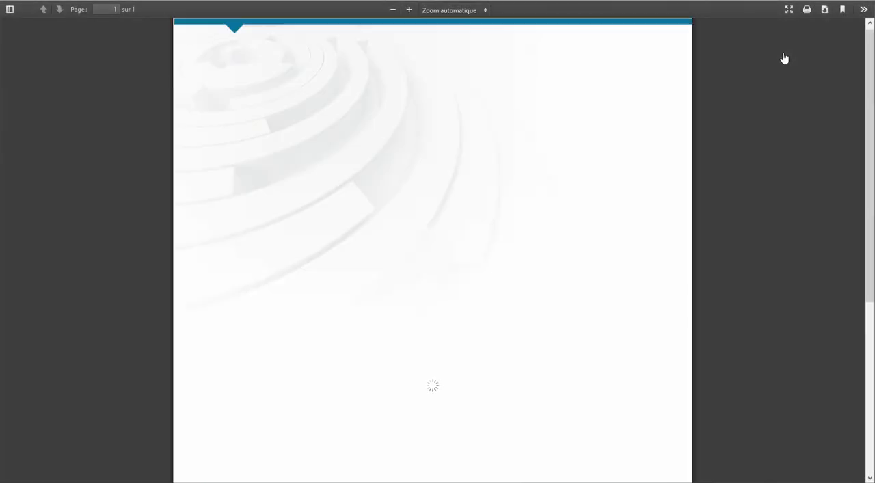
scroll(557, 111, "down", 5)
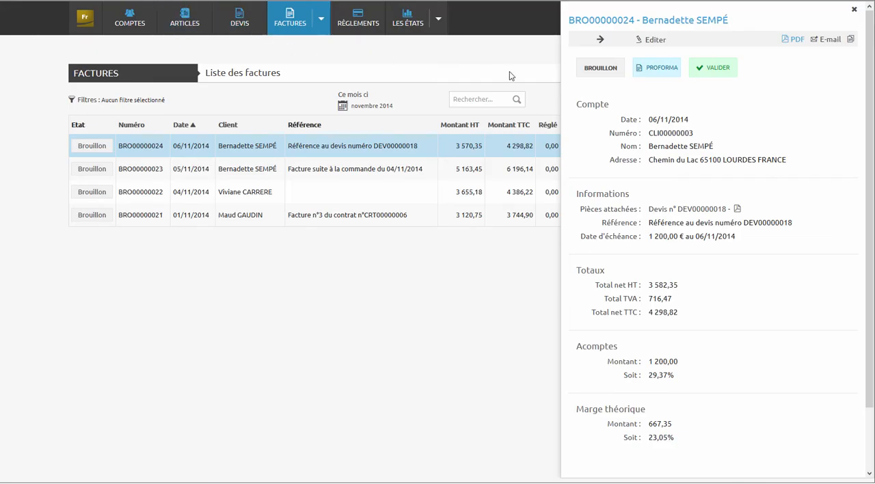
left_click(730, 77)
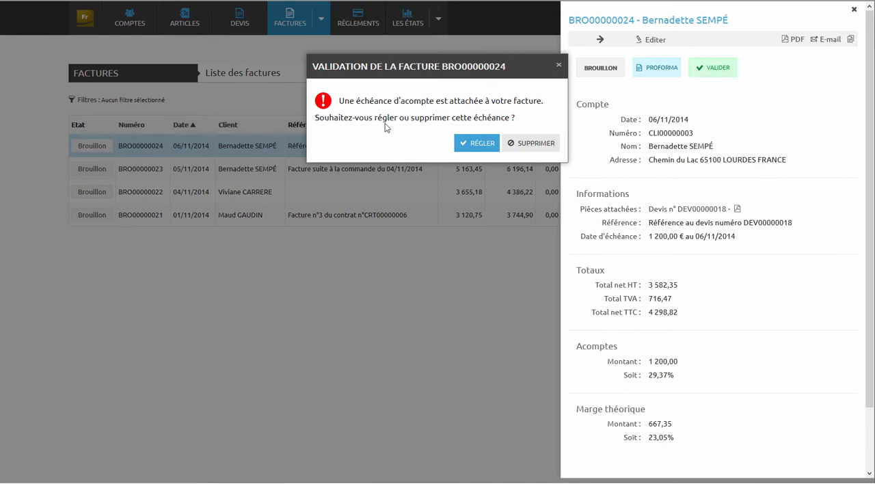
left_click(472, 141)
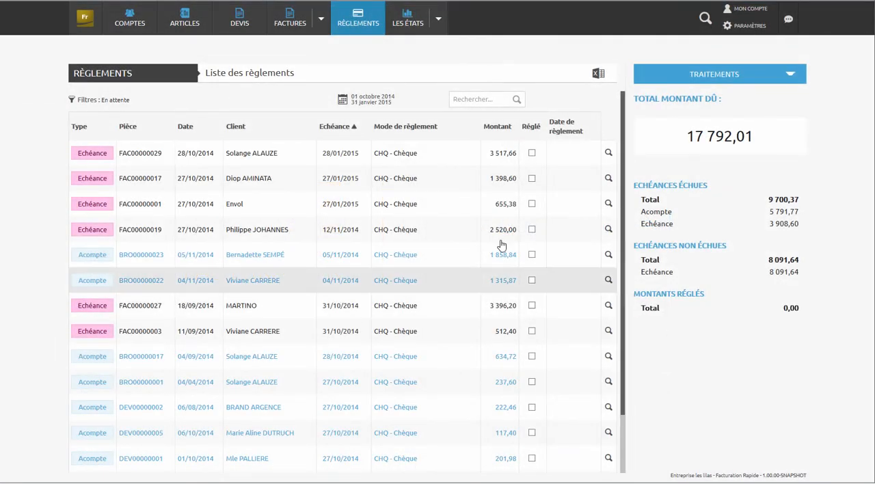
- Filter the payment list to the period from 1 October 2014 to 30 November 2015
left_click(351, 110)
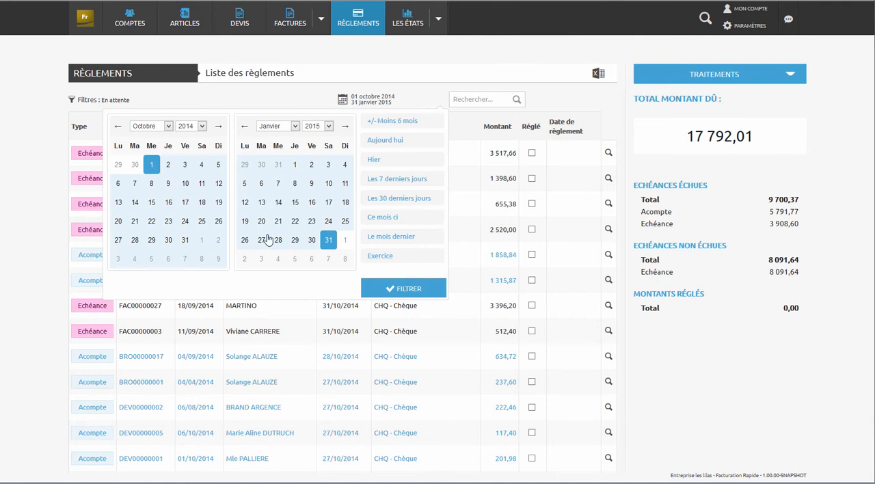
left_click(294, 126)
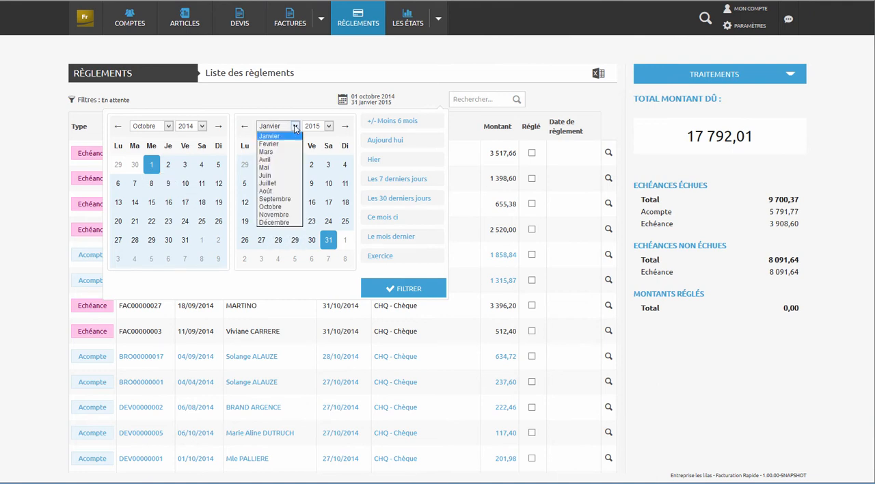
left_click(272, 214)
left_click(247, 258)
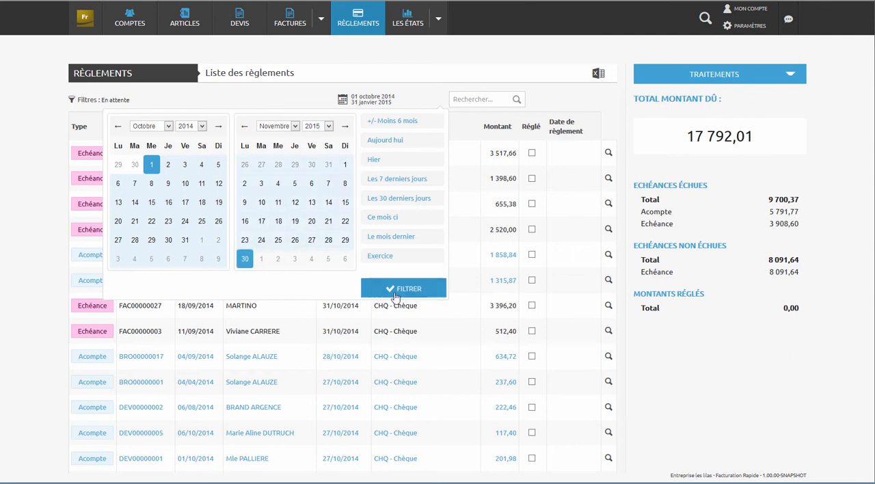
left_click(398, 290)
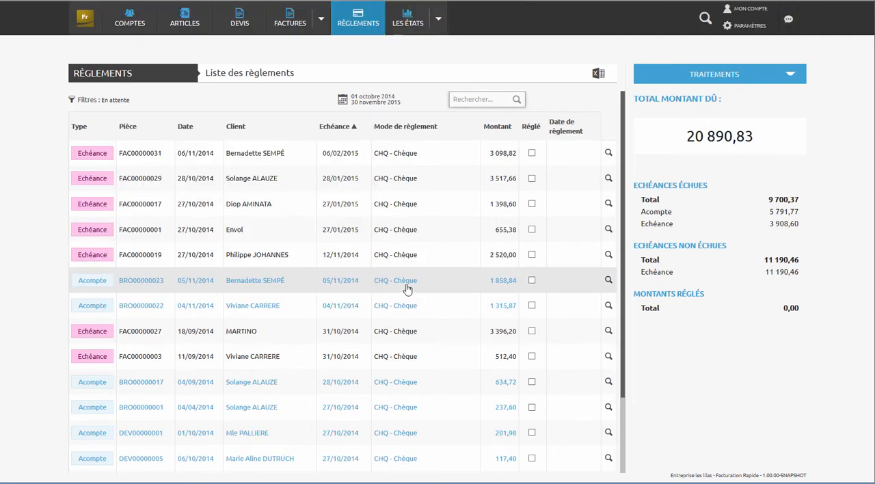
- Mark the 1 858,84 deposit and the 2 520,00 and 655,38 instalments as paid
left_click(532, 280)
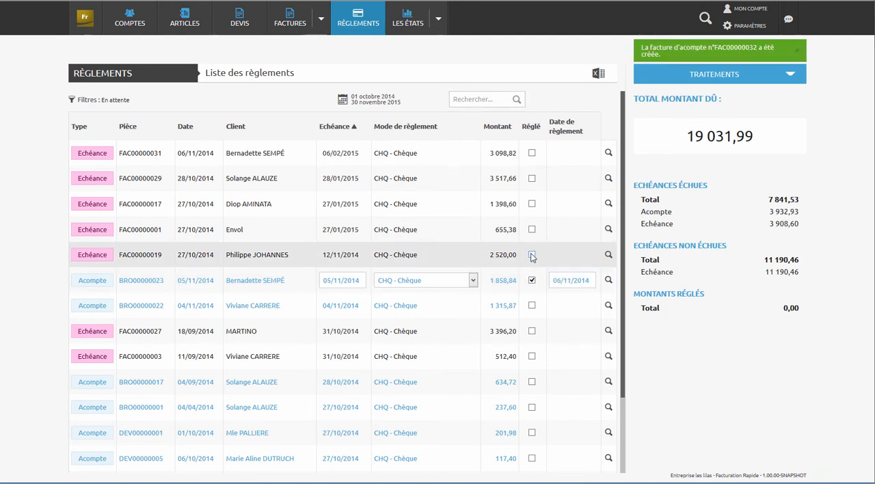
left_click(532, 255)
left_click(532, 229)
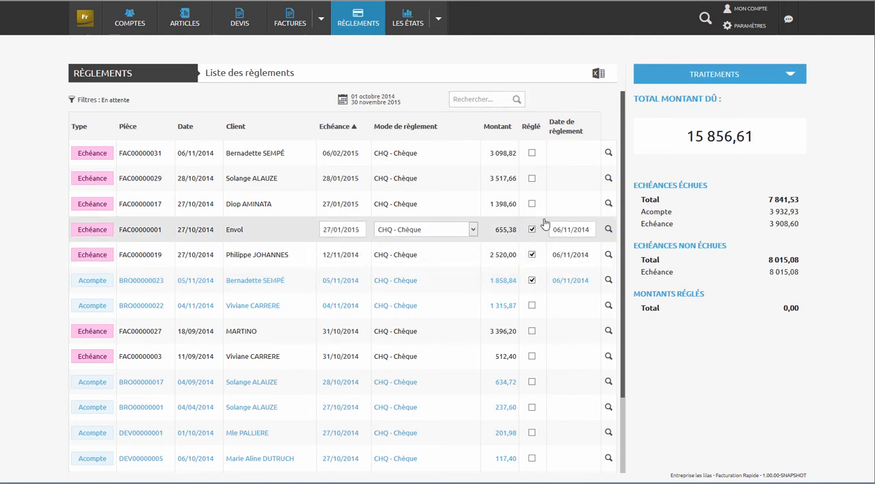
- Create a BNP FRANCE cheque deposit, fill in the issuing banks, and include the cheques of 154,80, 1 200,00, 1 858,84 and 599,40
left_click(789, 74)
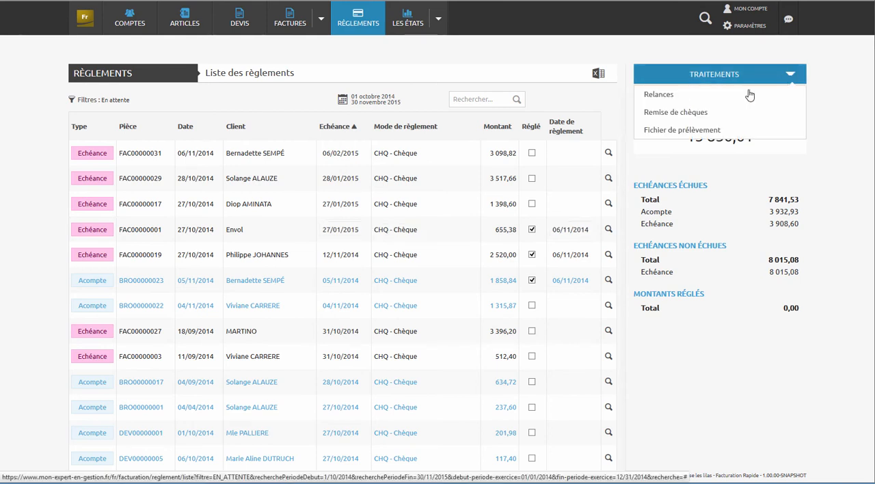
left_click(692, 112)
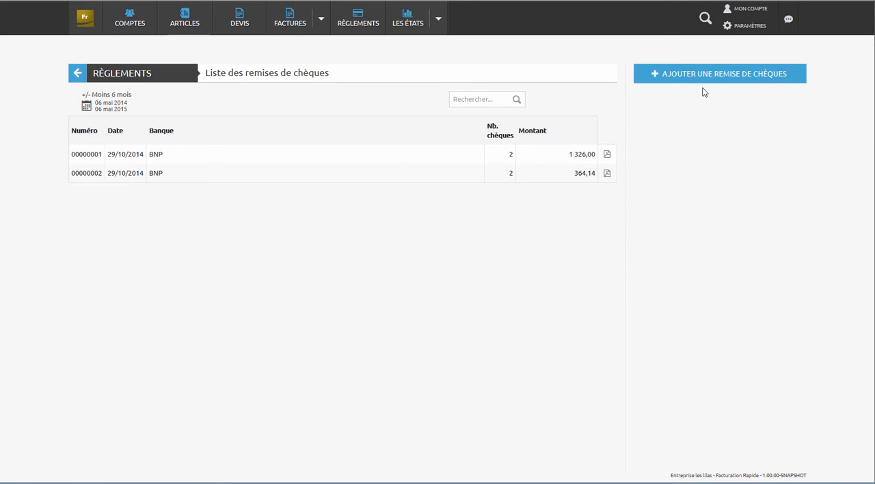
left_click(708, 83)
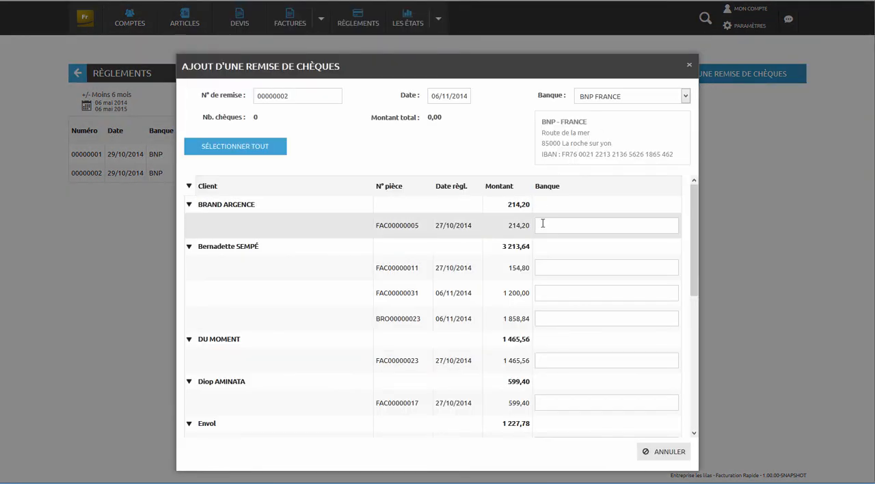
left_click(543, 224)
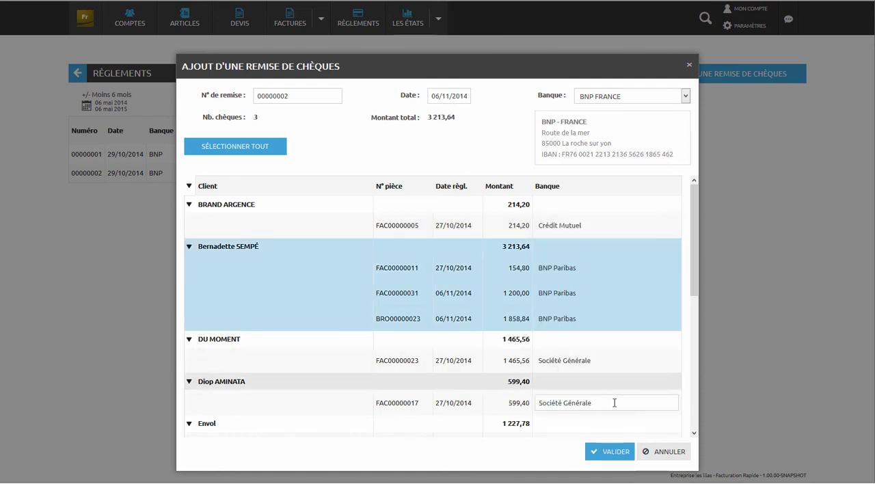
left_click(617, 384)
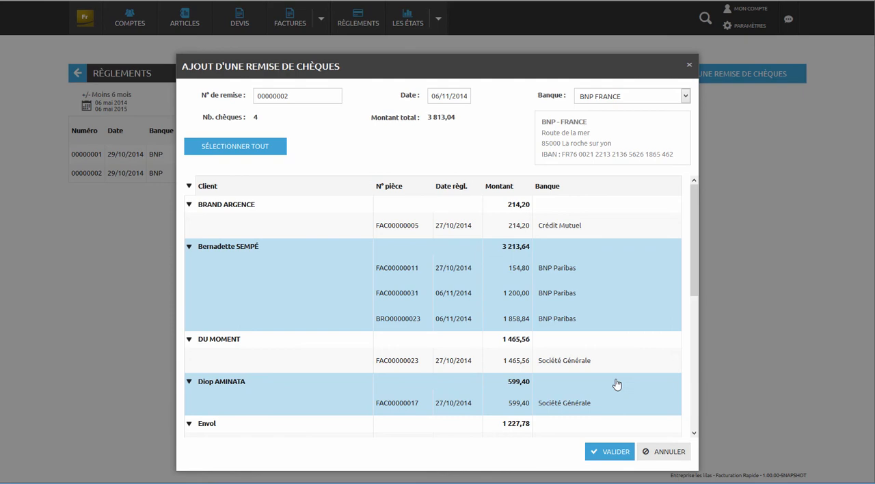
left_click(605, 453)
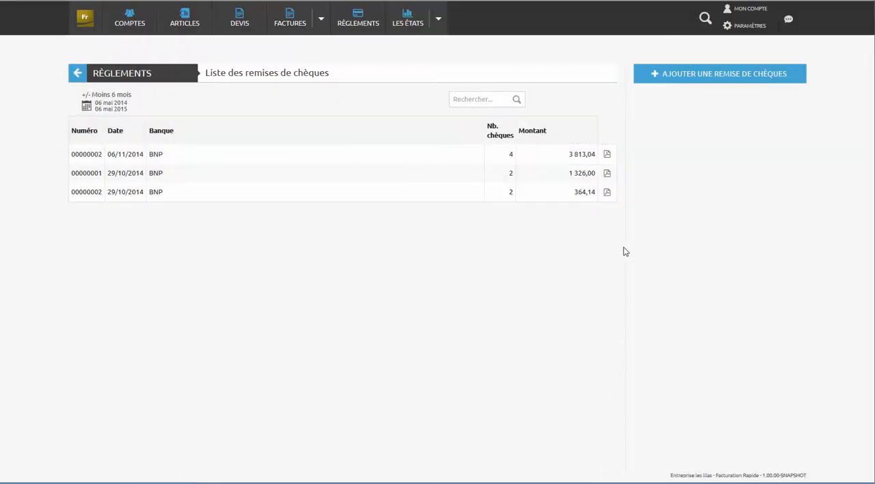
- Review the PDF letter of the cheque deposit dated 06/11/2014, including its list of cheques and total
left_click(608, 155)
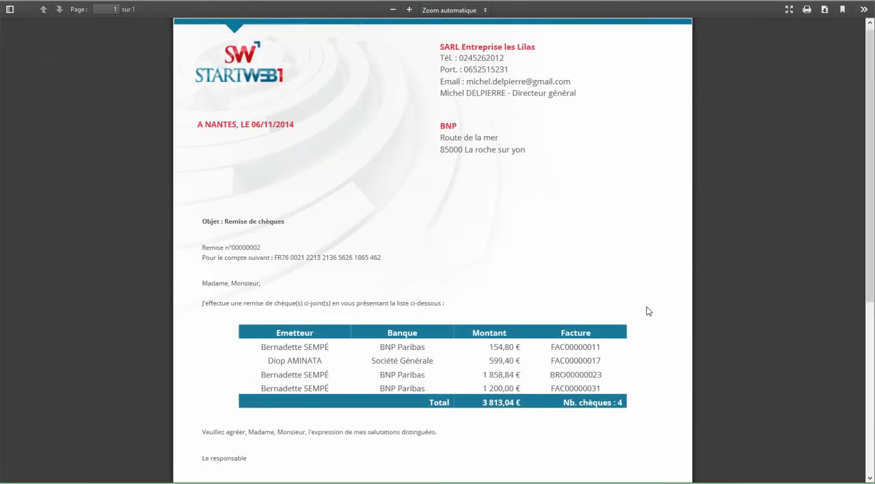
scroll(648, 311, "down", 4)
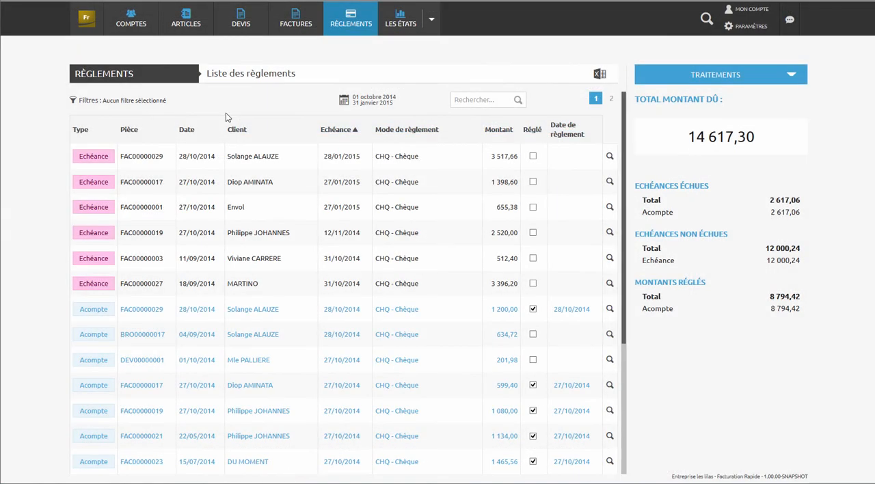
- Filter the payment list to pending payments (En attente) and look through the entries
left_click(87, 103)
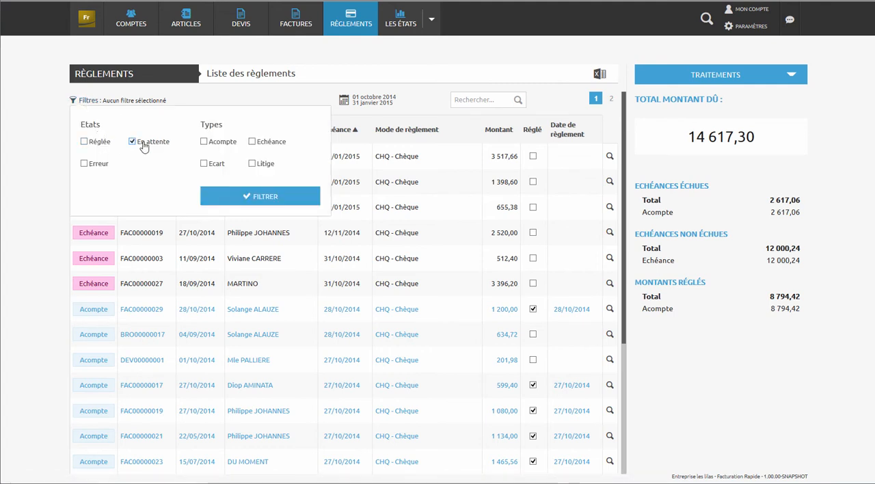
left_click(253, 197)
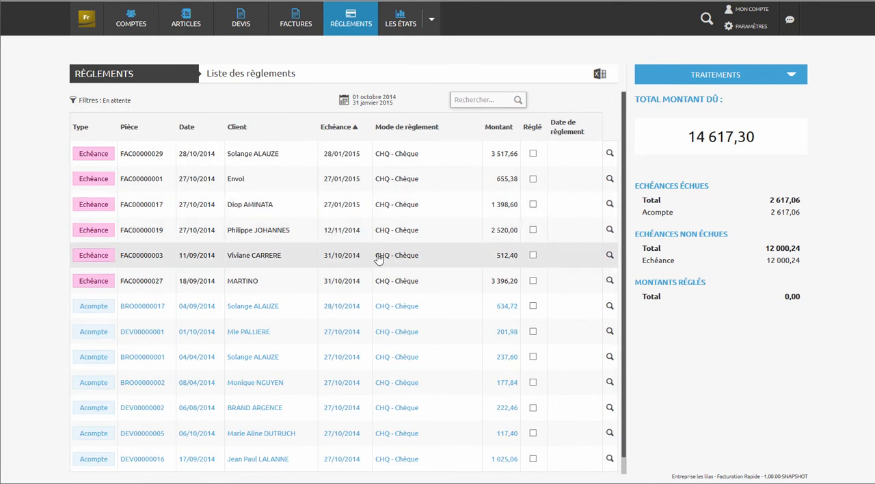
scroll(410, 271, "down", 1)
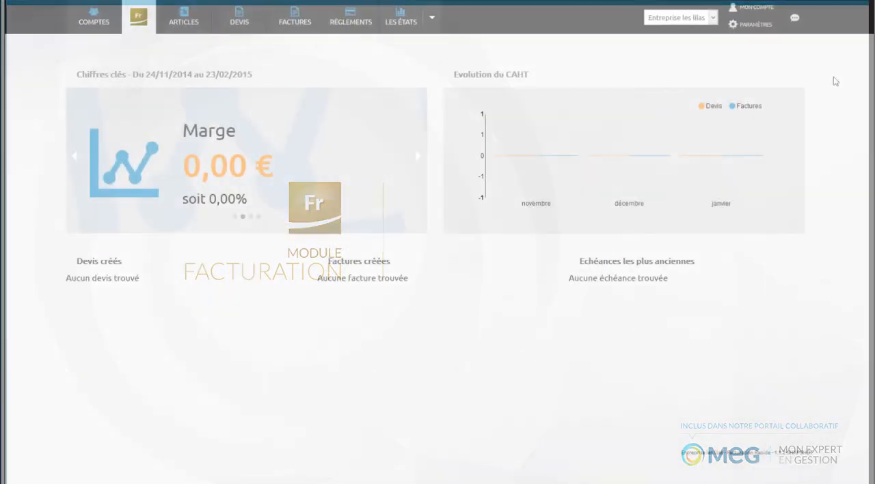
- Add a new document template (Modèles d'édition) in the Facturation Rapide settings and name it "Facture"
left_click(760, 33)
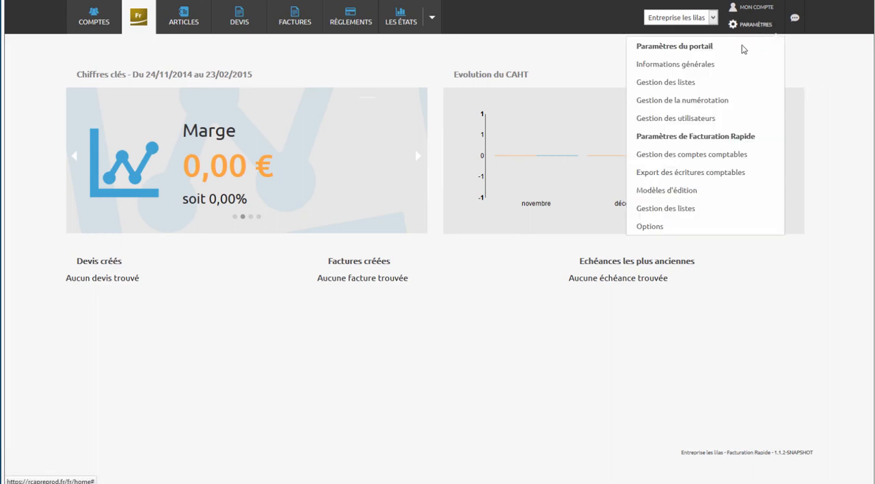
left_click(671, 194)
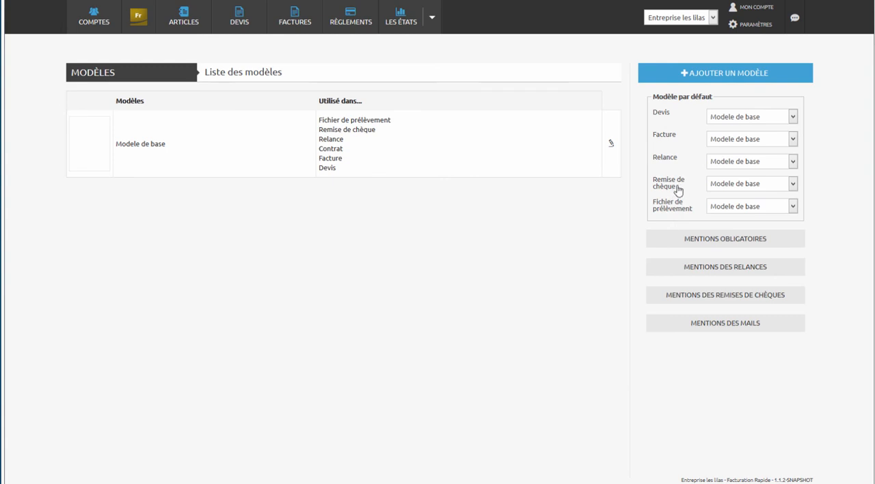
left_click(727, 77)
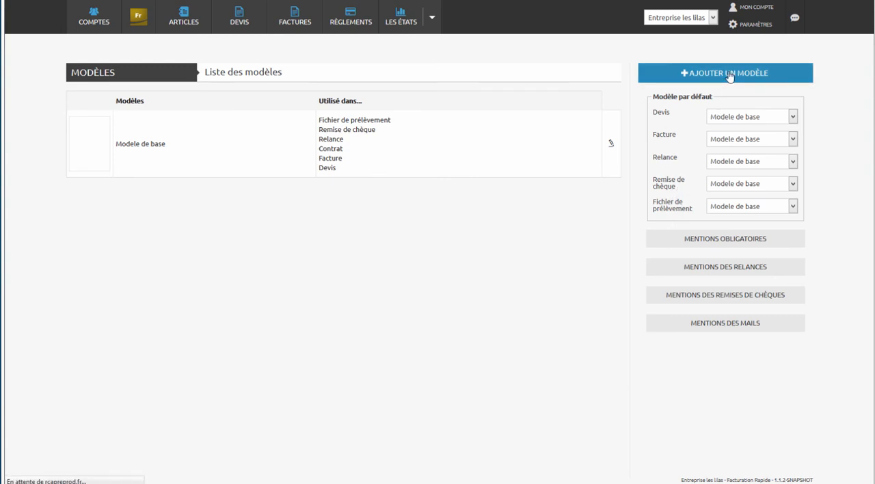
left_click(716, 98)
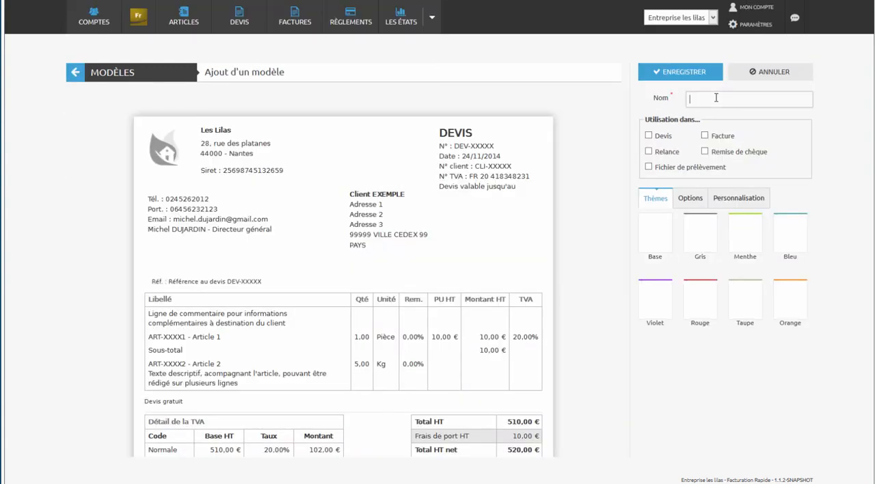
type("Fac")
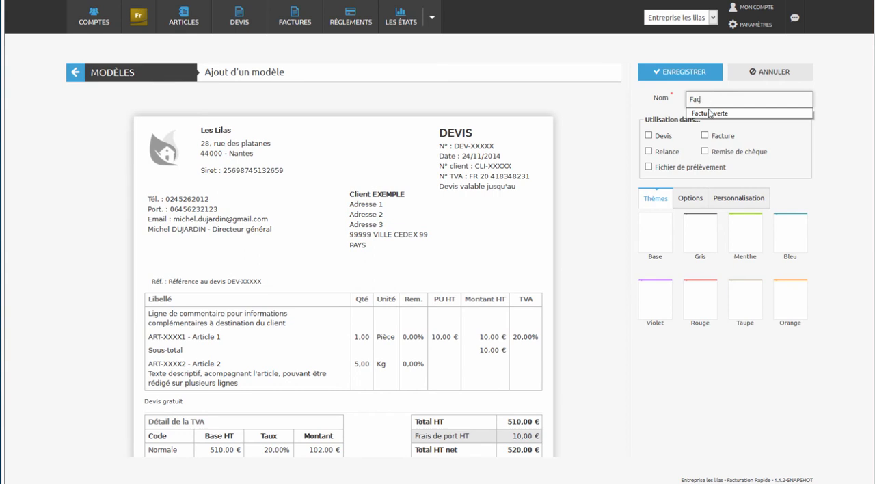
left_click(710, 113)
key("shift+Left")
key("shift+Left")
key("shift+Left")
key("shift+Left")
key("BackSpace")
key("BackSpace")
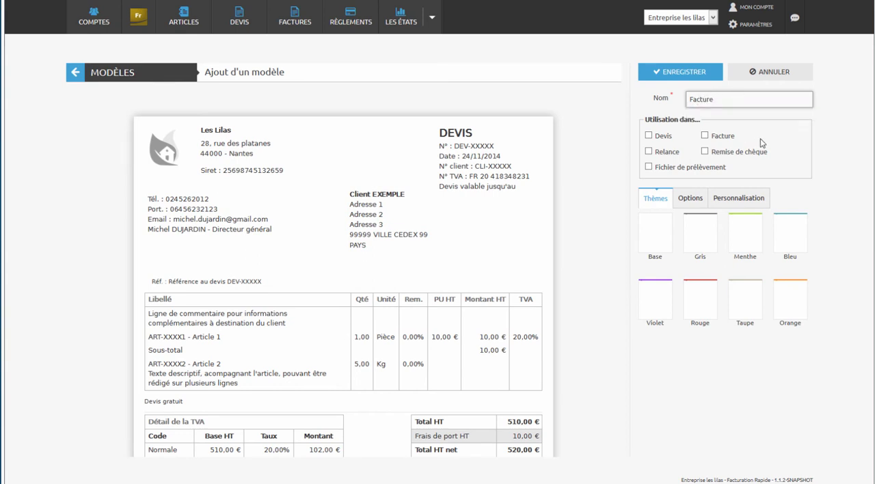
- Assign the template to Facture documents and apply the Bleu theme after trying Menthe
left_click(764, 142)
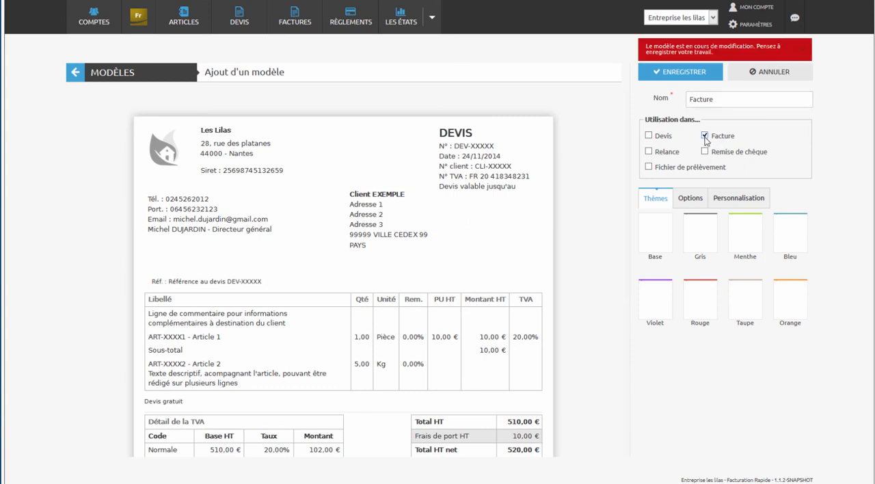
left_click(740, 235)
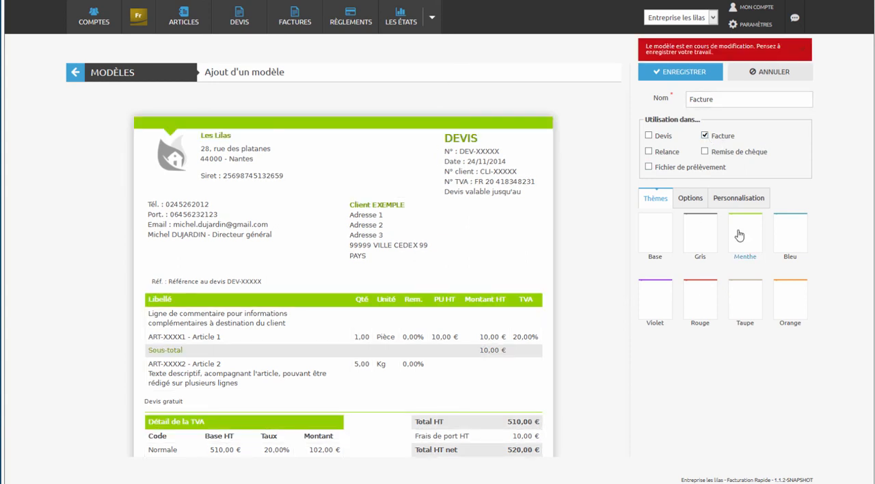
left_click(780, 235)
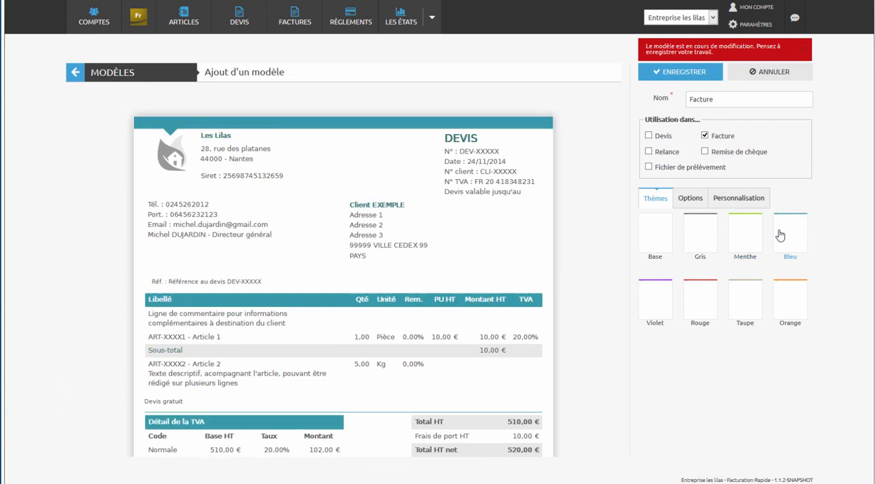
- Hide Raison sociale, Siret and Responsable from the template's header (En-tête) after viewing the general options
left_click(690, 198)
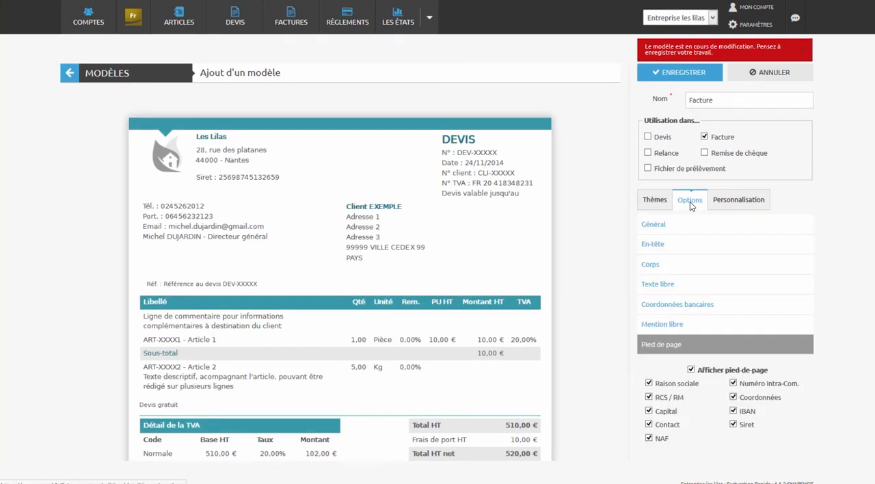
left_click(662, 226)
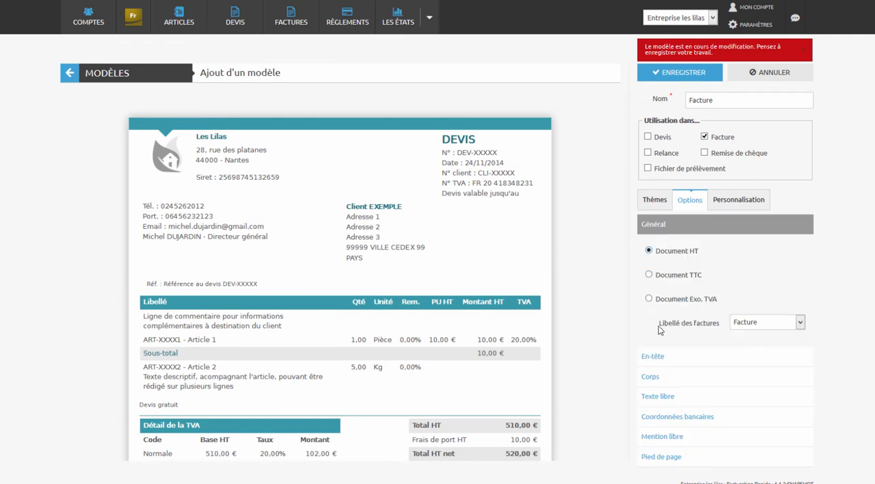
left_click(656, 357)
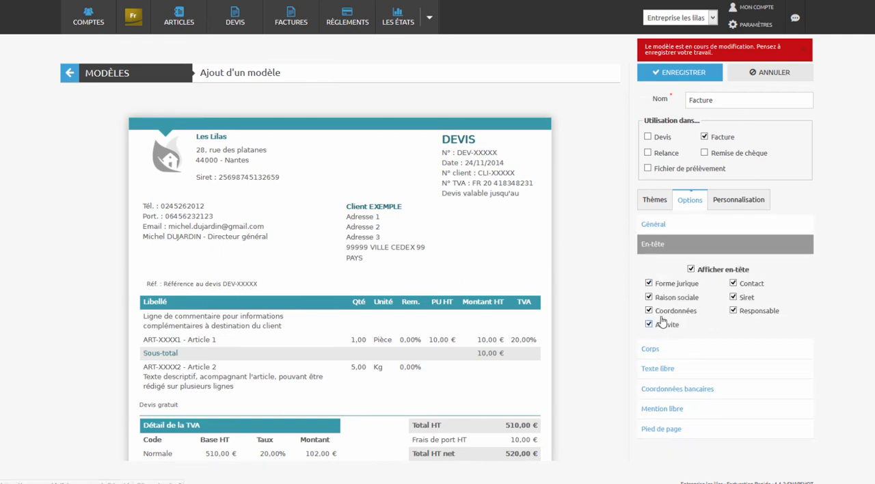
left_click(650, 298)
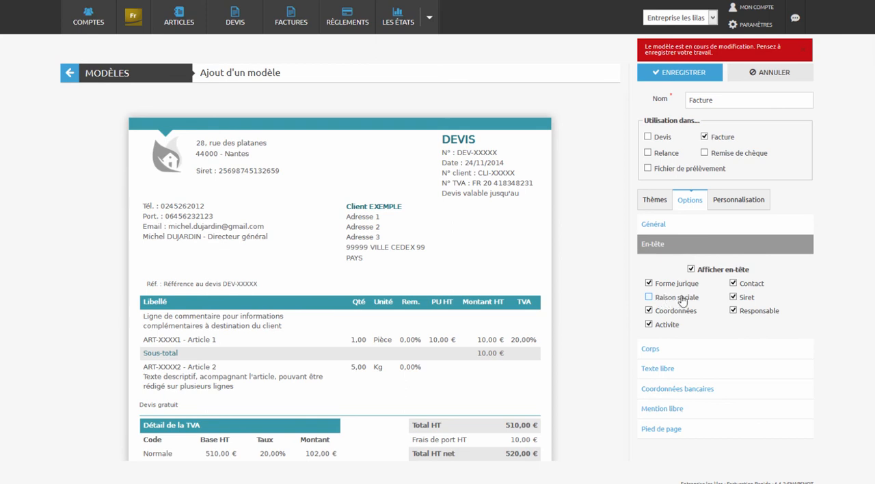
left_click(734, 298)
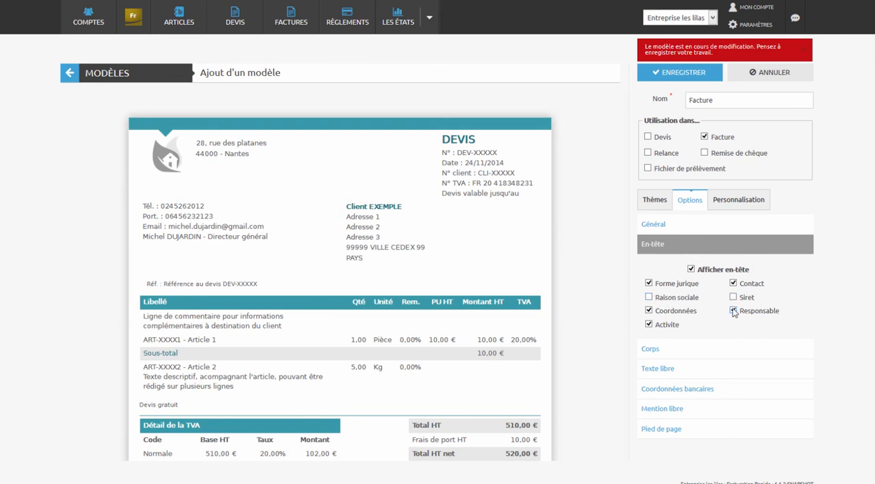
left_click(733, 311)
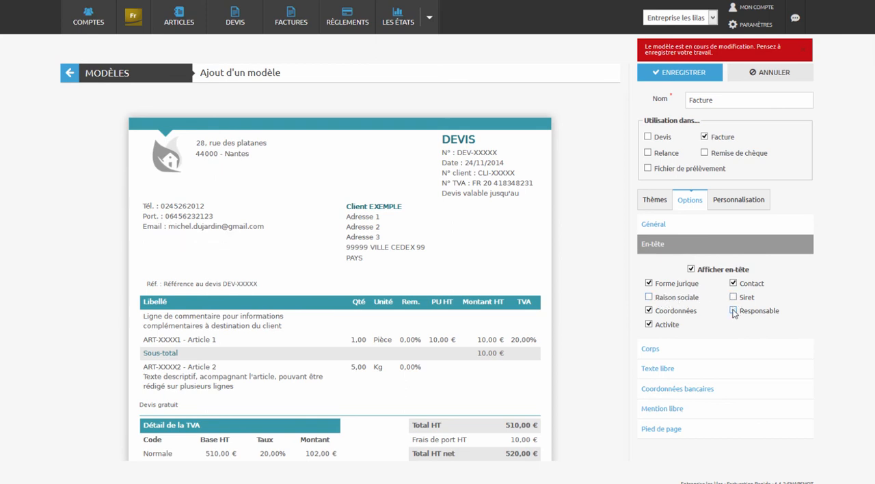
- Hide the Unité column in the template's body (Corps) and check the footer options against the preview
left_click(684, 350)
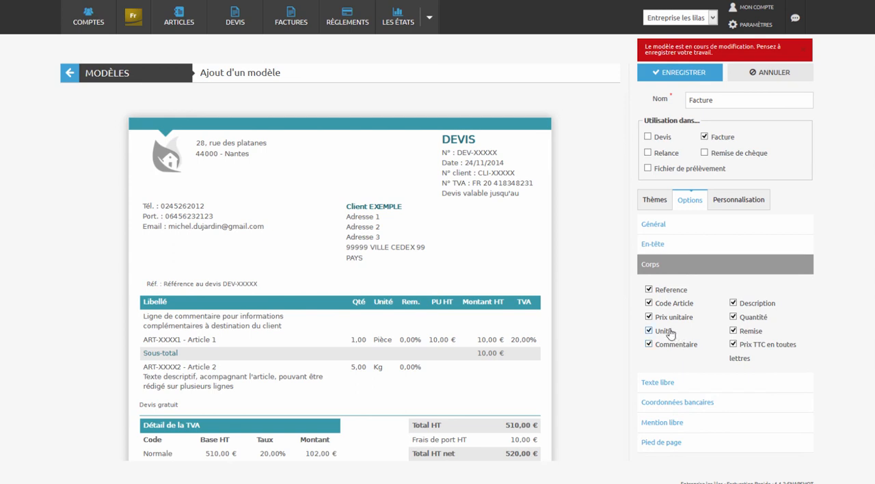
left_click(669, 332)
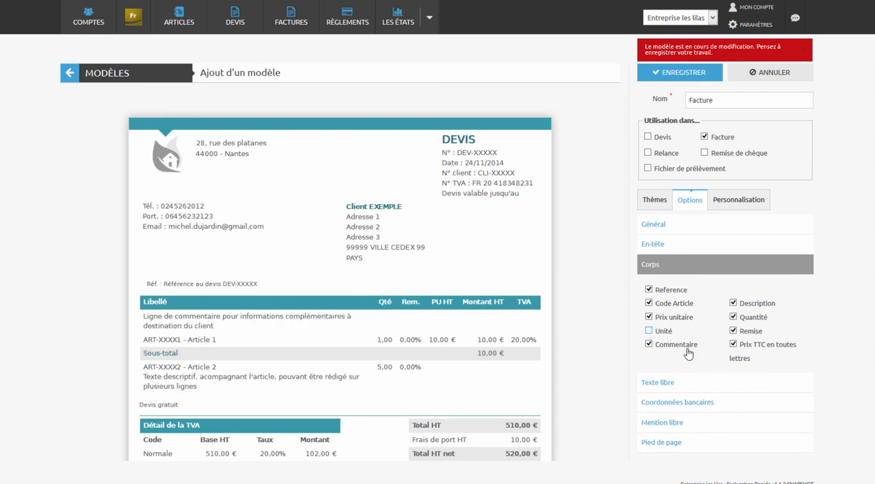
left_click(691, 444)
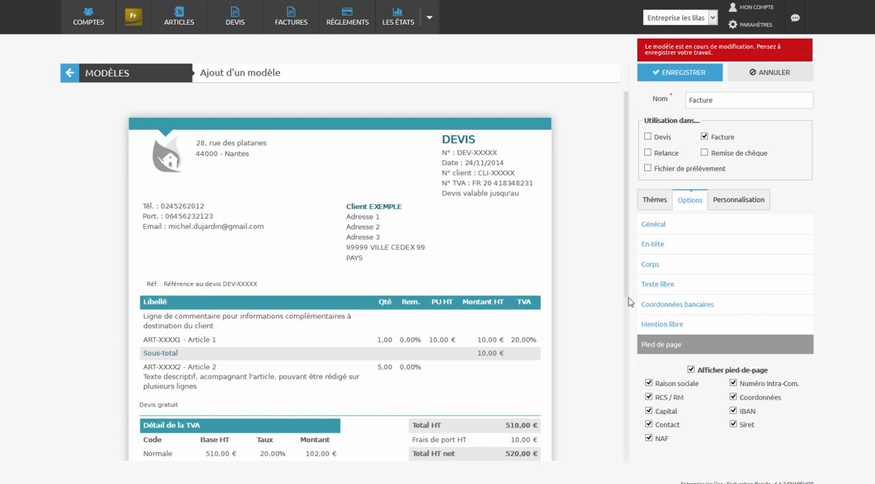
left_click_drag(627, 307, 634, 461)
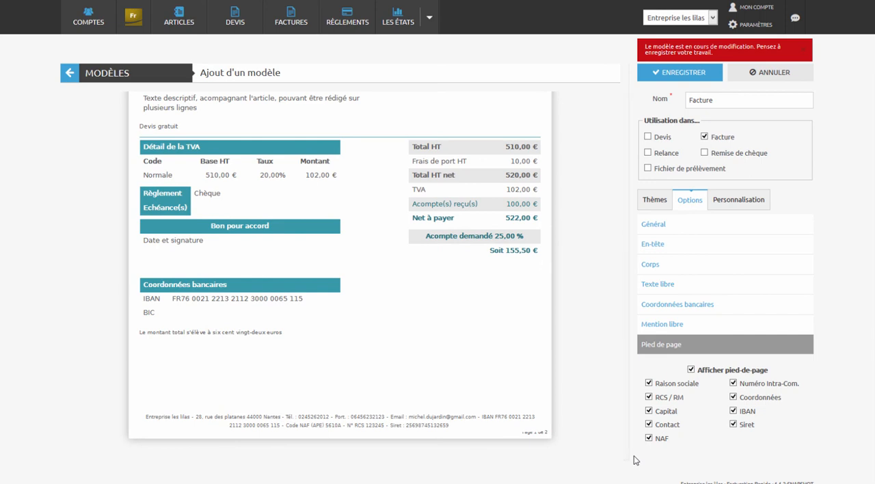
left_click_drag(626, 450, 644, 277)
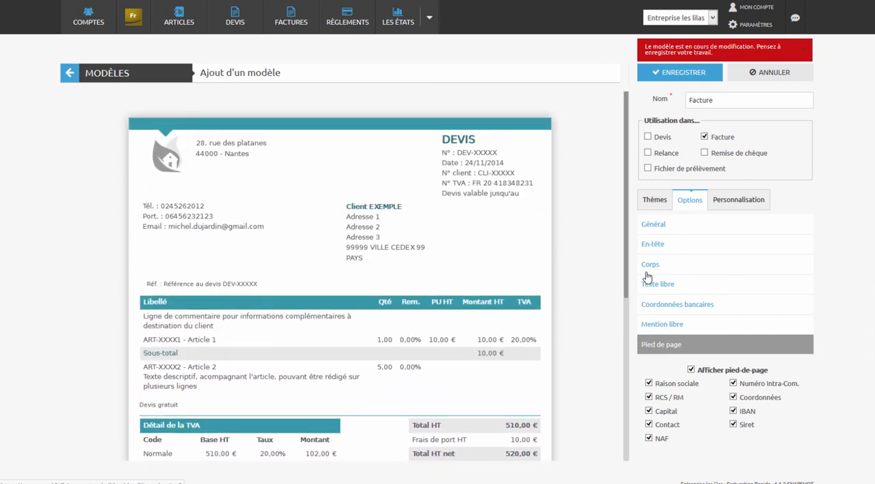
- Set both the title font (Police des titres) and the general font (Police générale) to Open-Sans
left_click(739, 200)
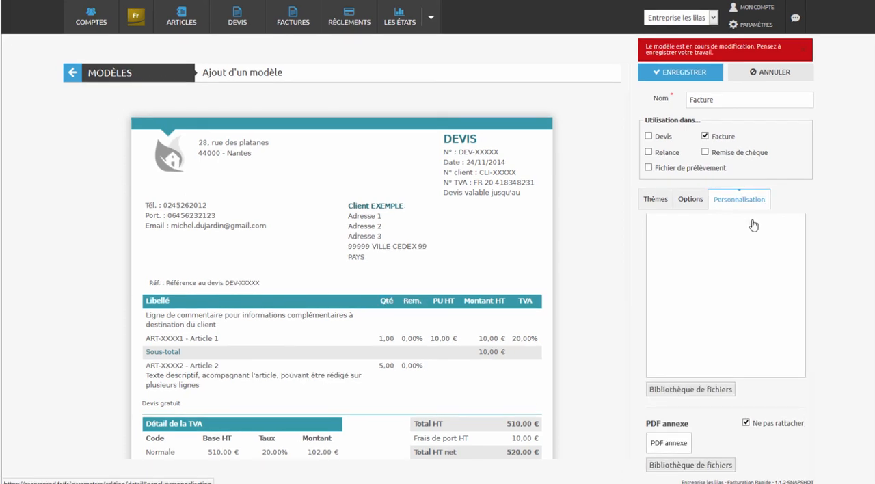
left_click_drag(813, 395, 816, 220)
left_click(743, 229)
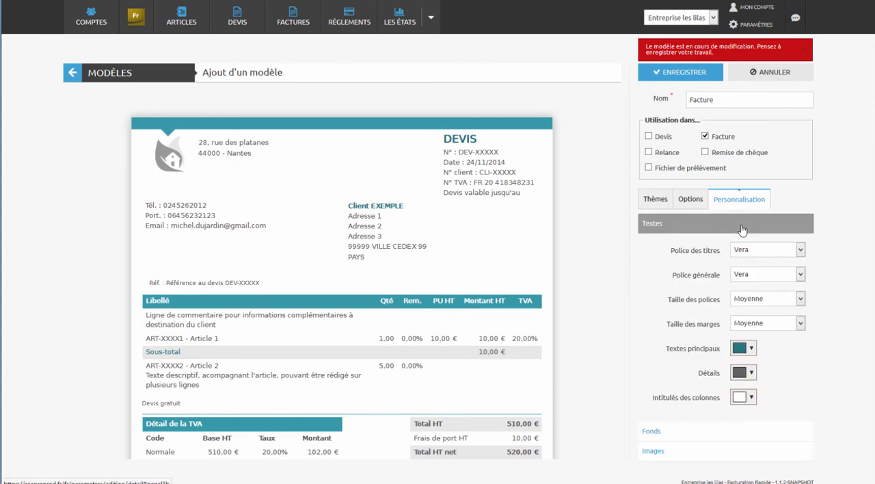
left_click(755, 250)
left_click(751, 268)
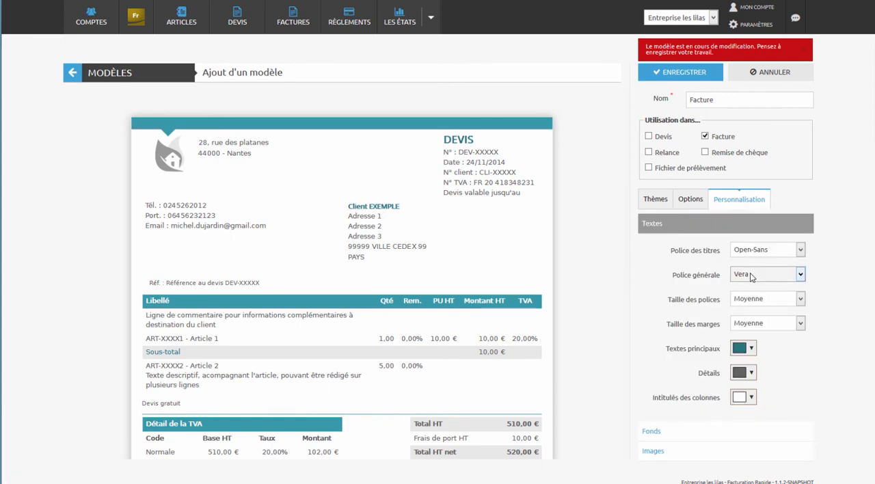
left_click(755, 282)
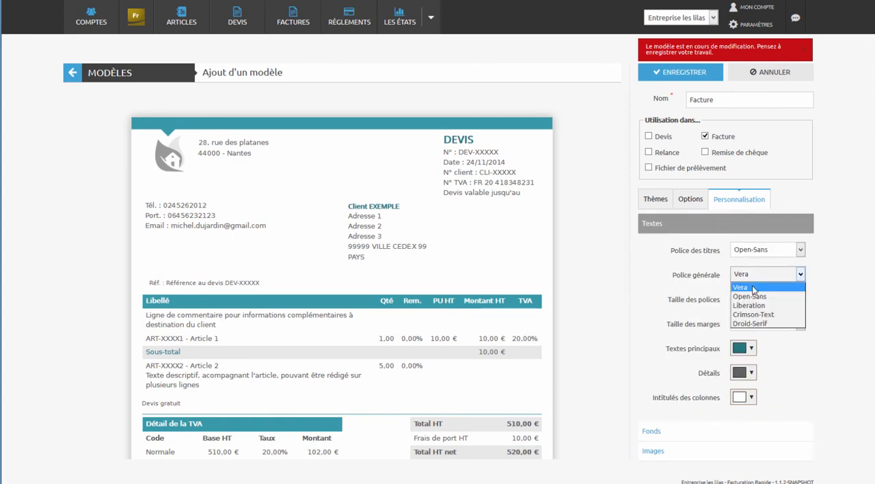
left_click(750, 297)
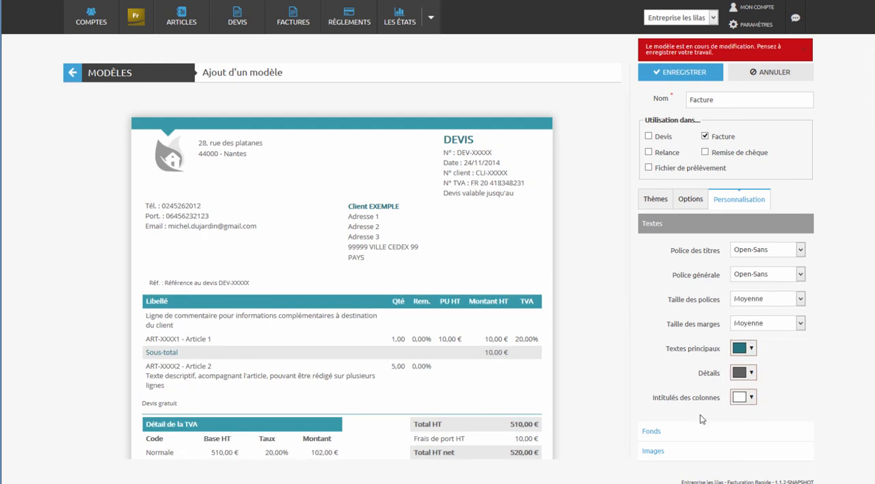
- Set the Intitulés background, the table border colour and the footer separator line to the brighter palette blue
left_click(651, 432)
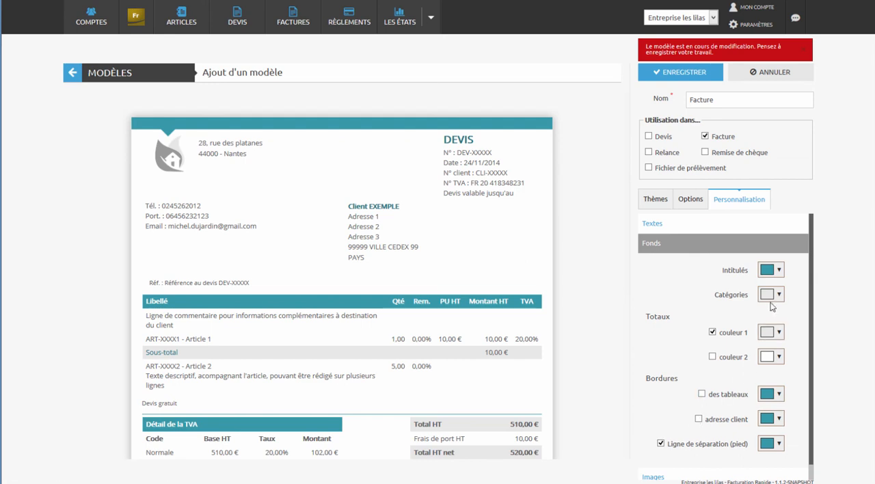
left_click(773, 270)
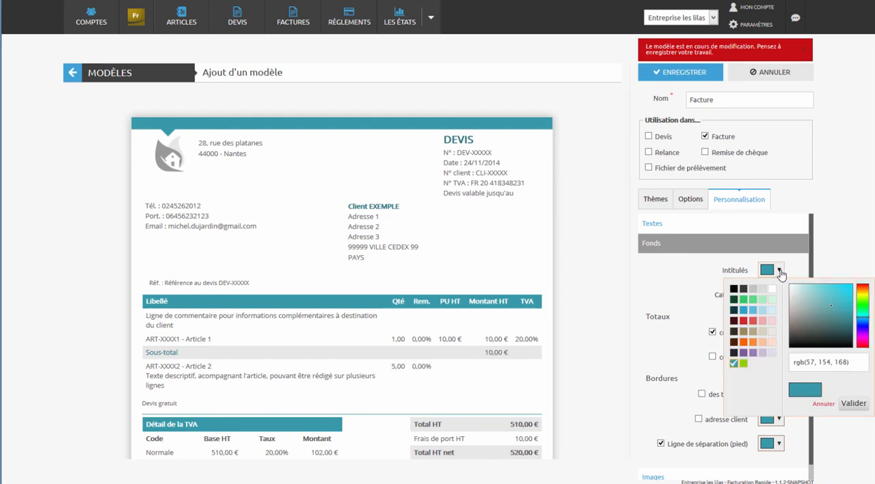
left_click(744, 314)
left_click(773, 394)
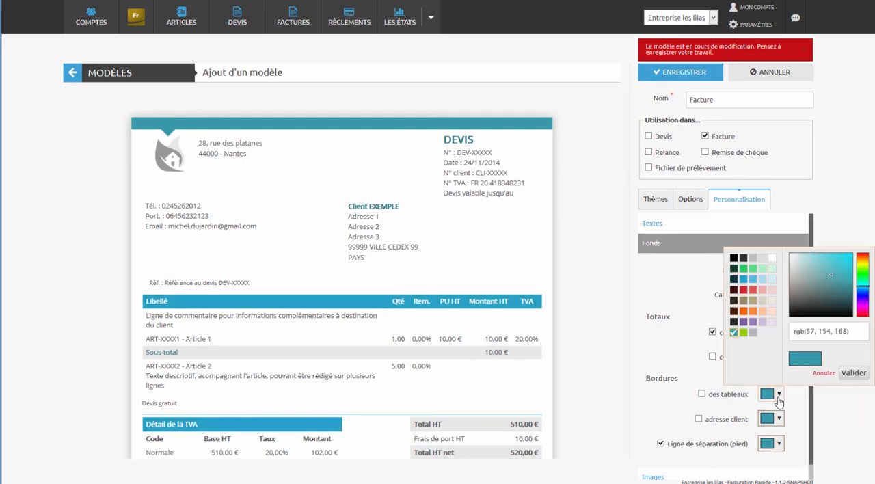
left_click(743, 281)
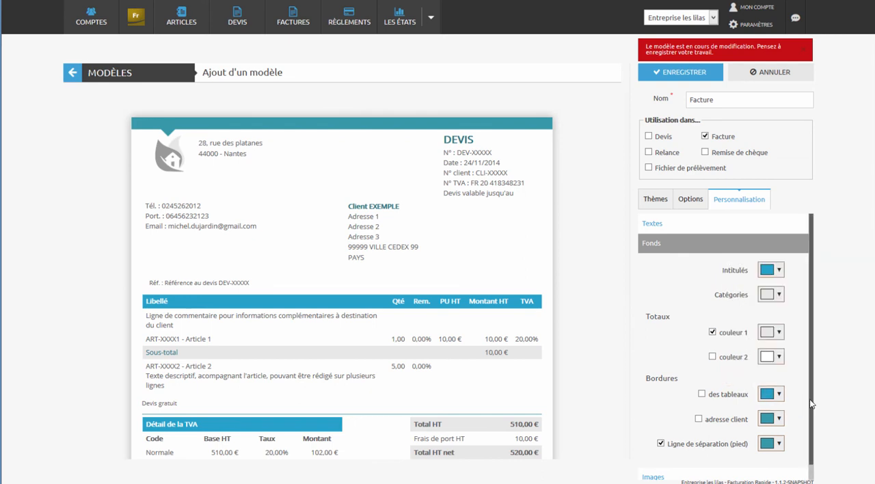
left_click_drag(811, 404, 814, 438)
left_click(779, 436)
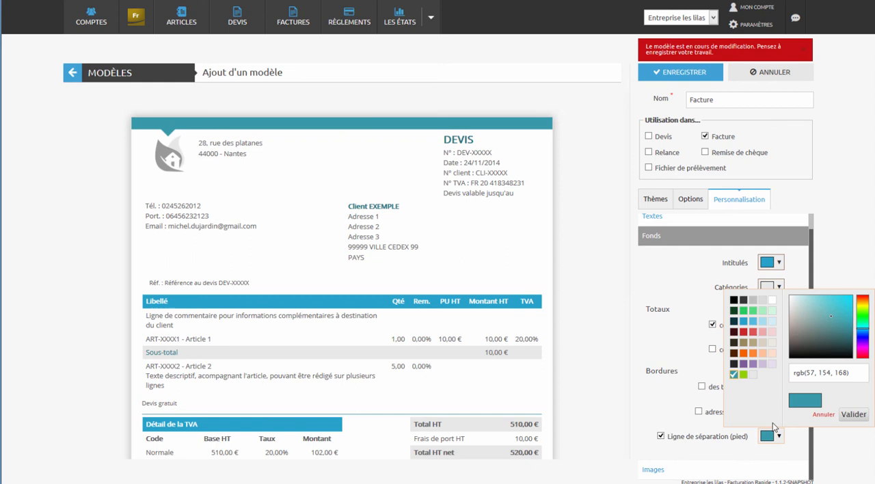
left_click(743, 330)
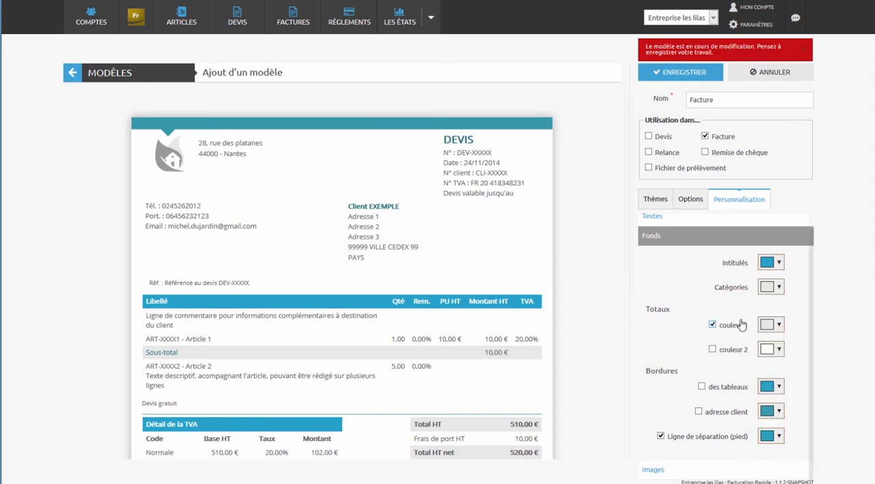
- Replace the template's logo with logo.png from the file library
left_click(655, 470)
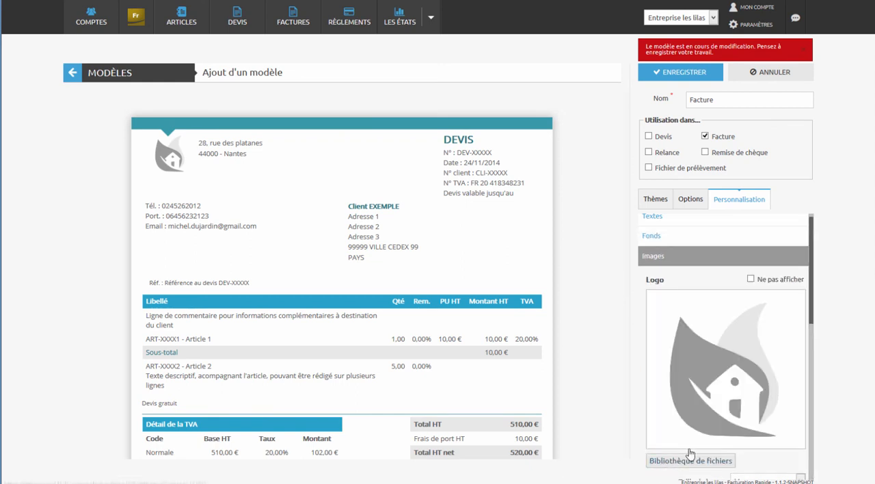
left_click(688, 465)
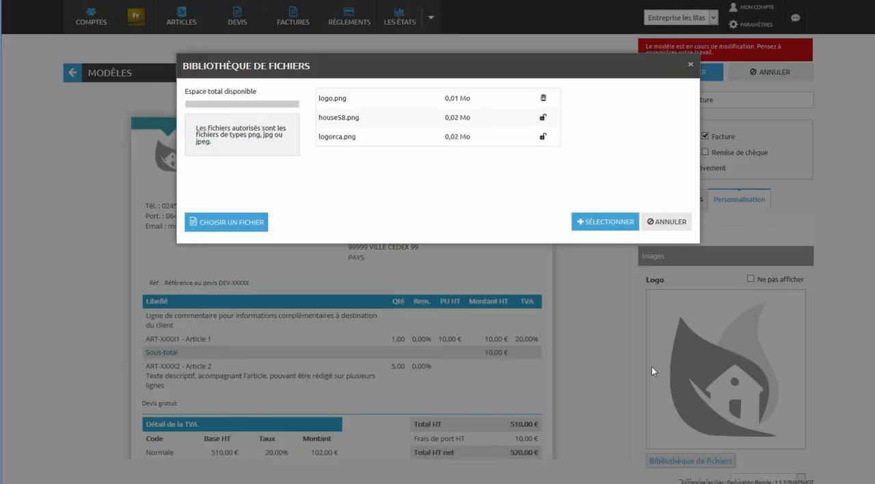
left_click(473, 104)
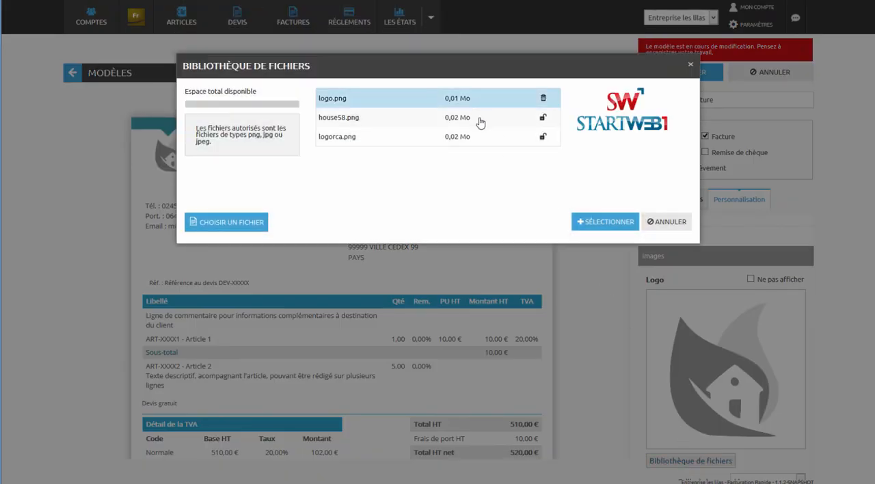
left_click(604, 225)
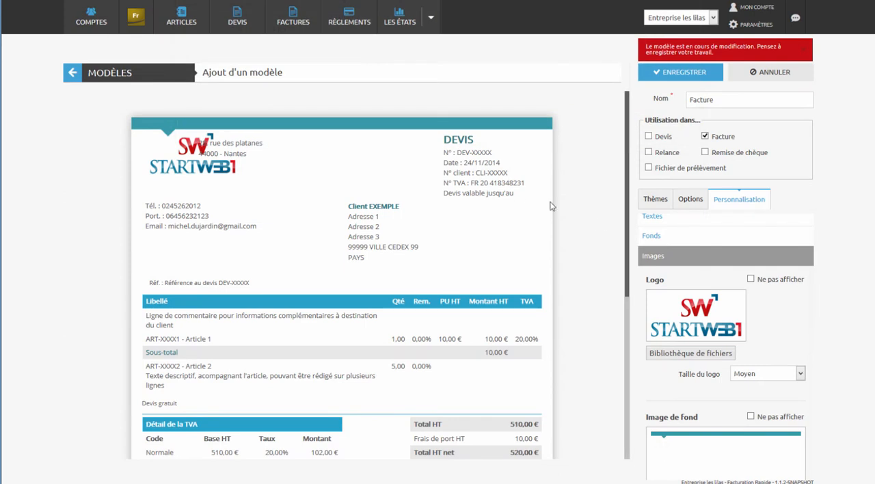
- Move the contact details block lower and place the company address block between it and the logo in the template preview
left_click_drag(188, 211, 193, 240)
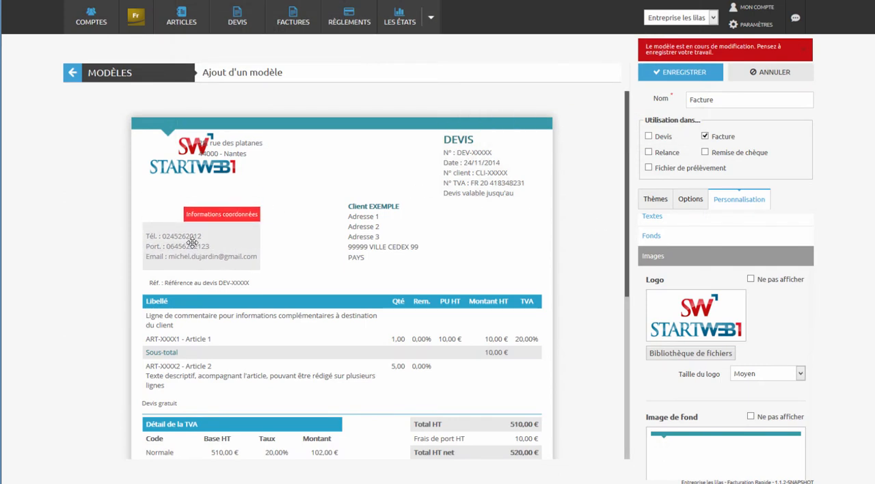
left_click_drag(223, 155, 172, 201)
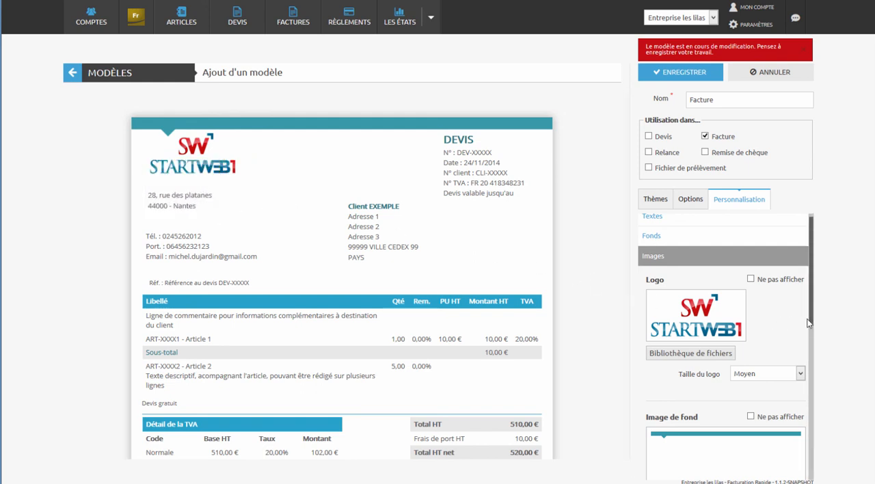
- Replace the template's background image (Image de fond) with fond.jpg from the file library
left_click_drag(812, 318, 801, 424)
left_click(712, 395)
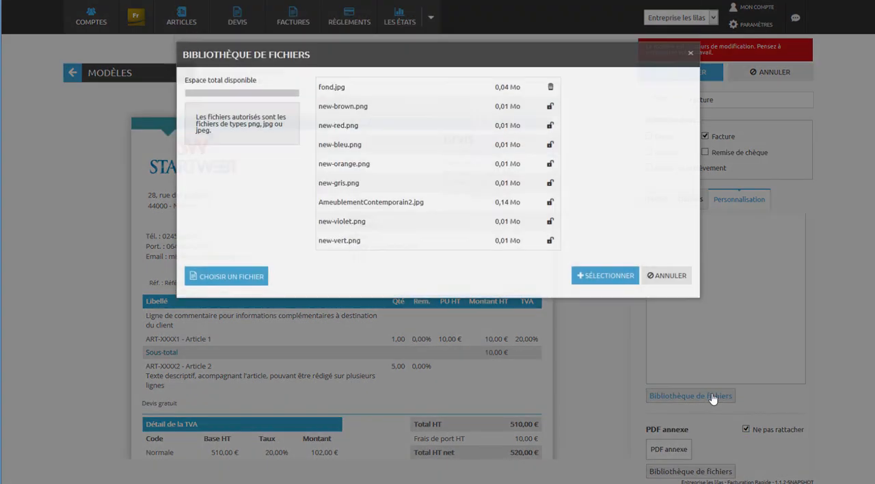
left_click(476, 100)
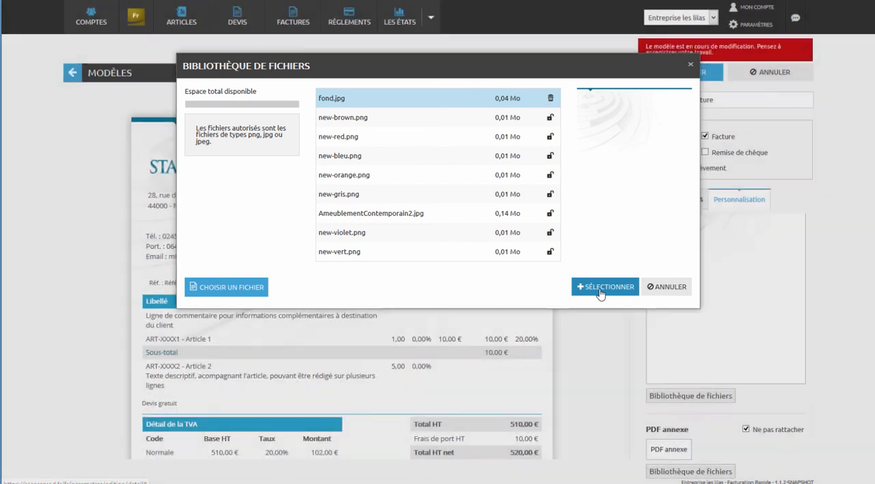
left_click(597, 290)
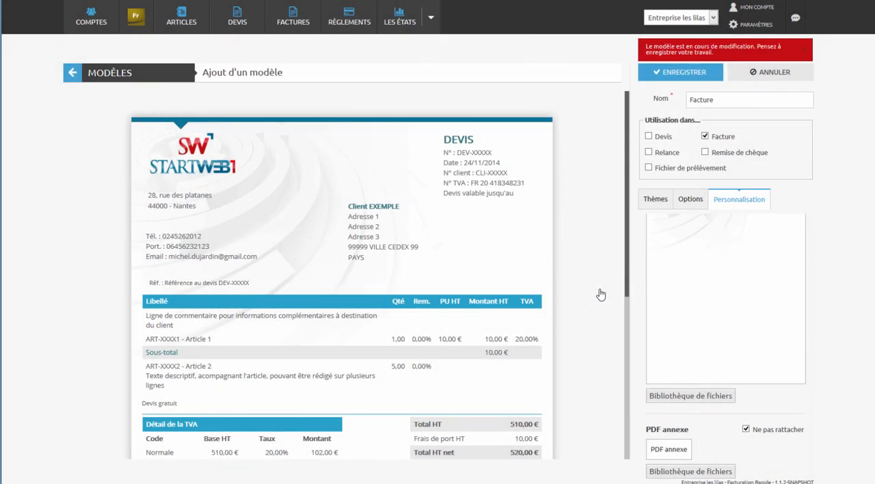
- Save the Facture template and choose the default template (Modèle par défaut) for Facture documents
left_click_drag(629, 289, 608, 433)
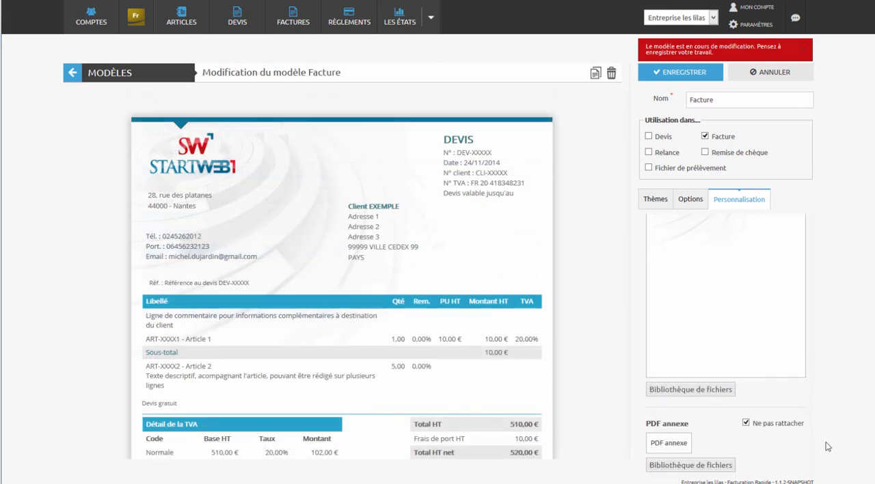
left_click(679, 80)
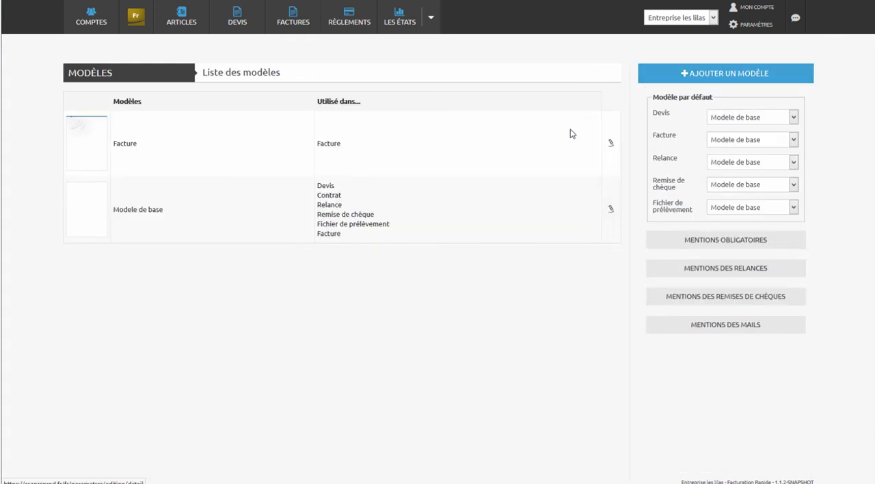
left_click(725, 141)
left_click(726, 169)
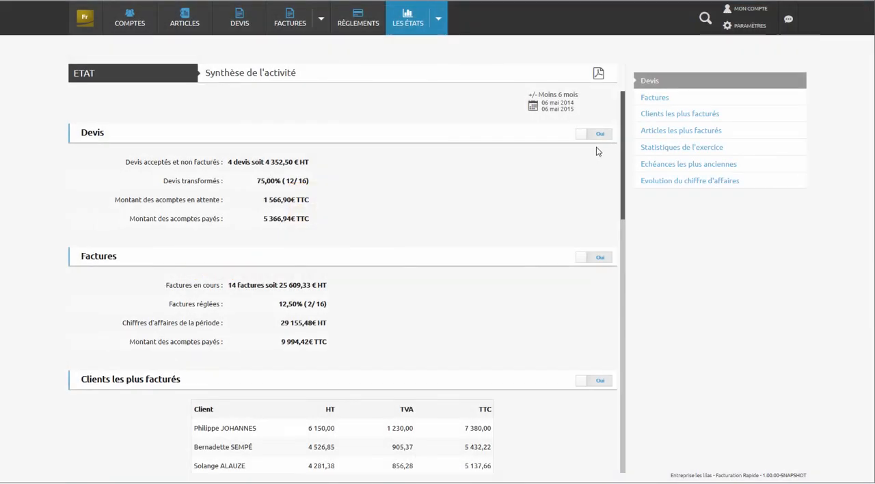
- Filter the Synthèse de l'activité report to the period Le mois dernier
left_click(560, 110)
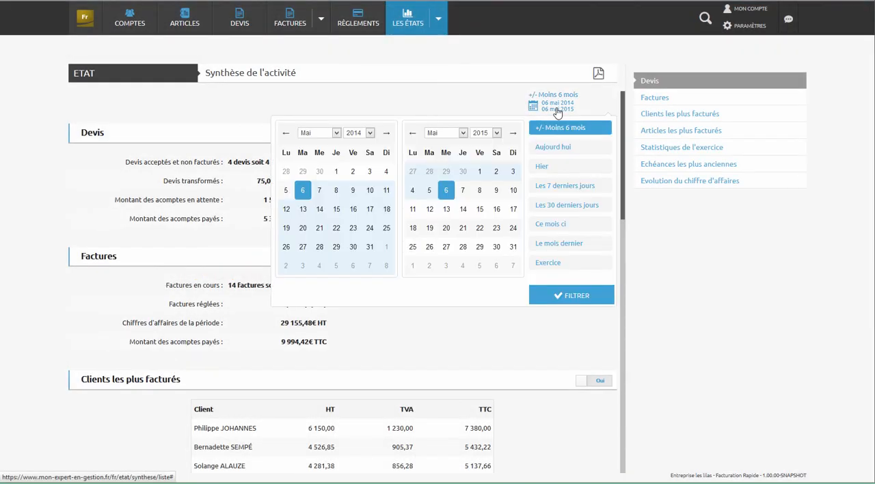
left_click(568, 251)
left_click(568, 297)
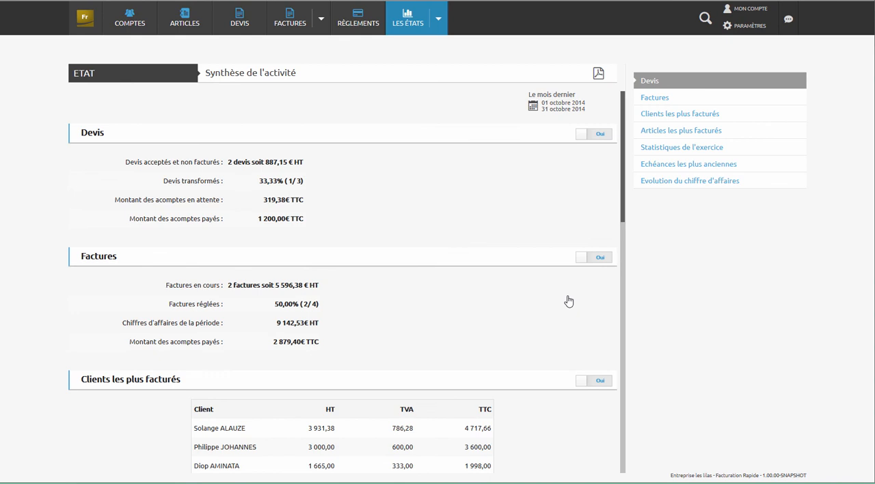
- Review the activity report's quotes, invoices, most-billed clients and articles, fiscal-year statistics, oldest due dates and turnover evolution
scroll(568, 301, "down", 3)
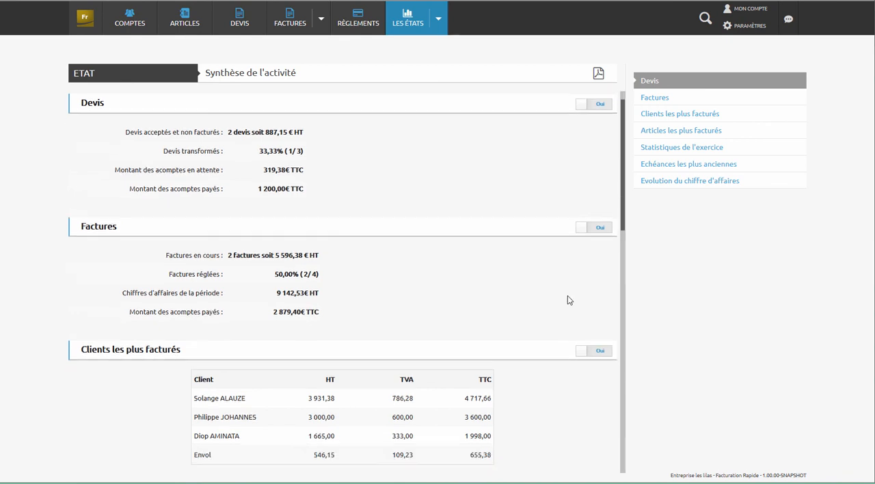
scroll(568, 299, "down", 3)
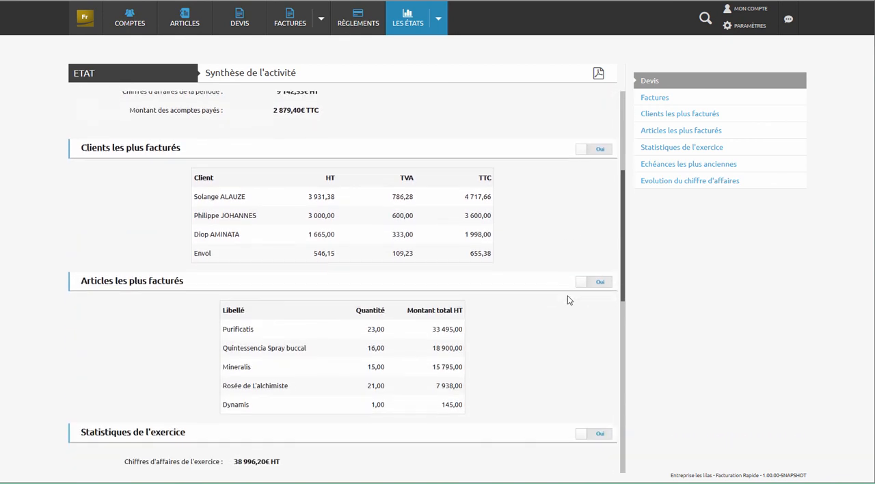
scroll(567, 299, "down", 3)
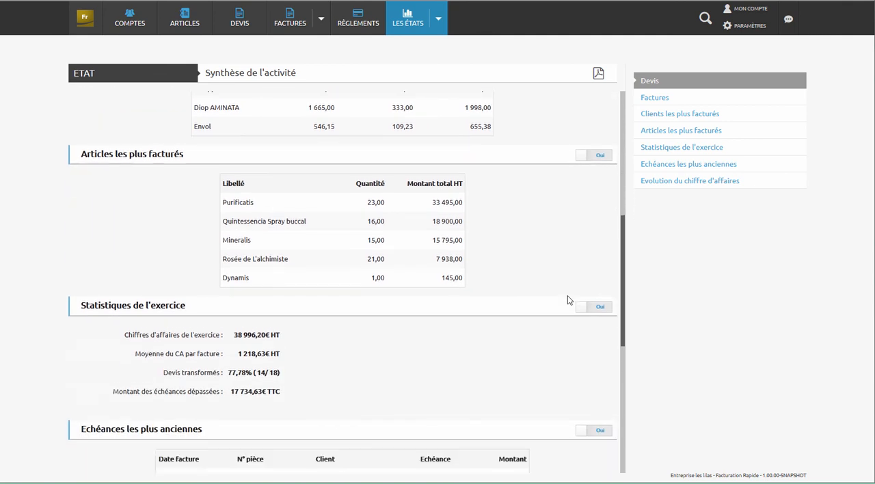
scroll(567, 299, "down", 3)
scroll(568, 300, "down", 3)
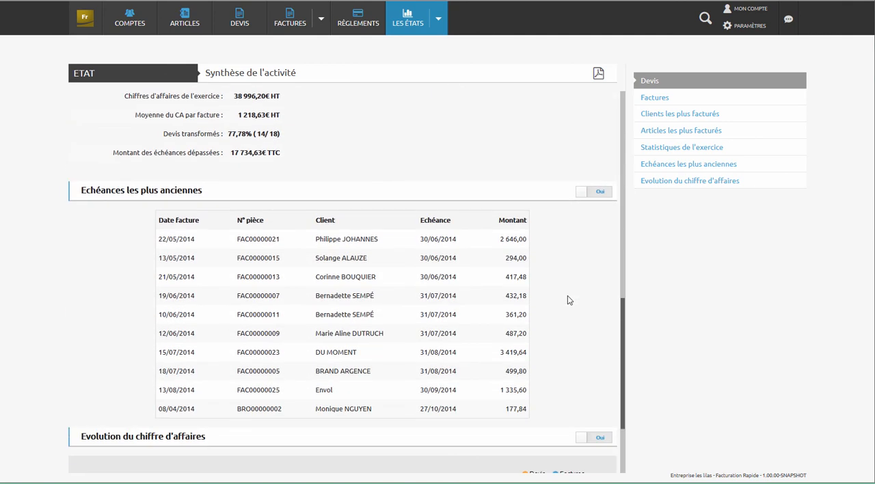
scroll(567, 300, "down", 3)
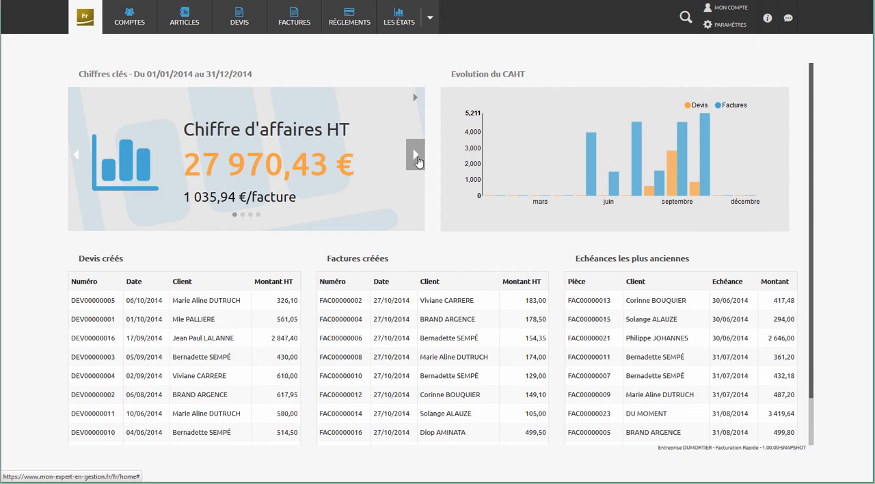
- Browse the dashboard's Chiffres clés from Chiffre d'affaires HT through Marge and Devis transformés to Echéances dépassées
left_click(418, 160)
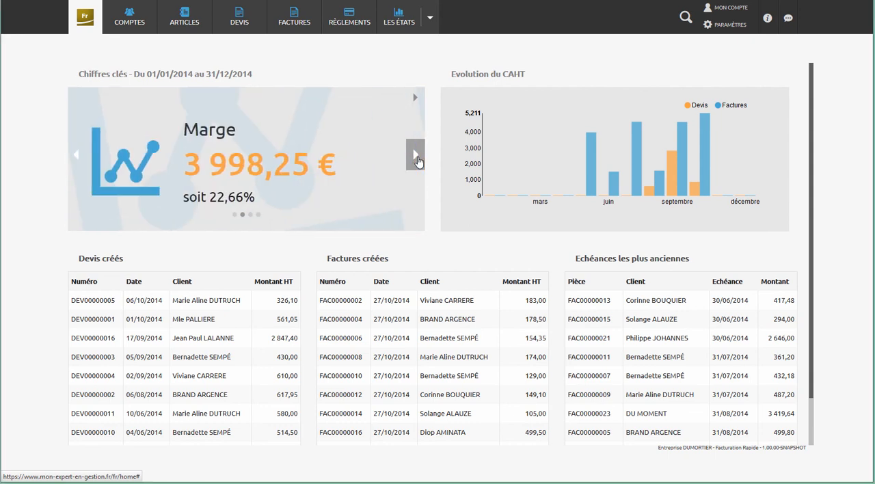
left_click(418, 159)
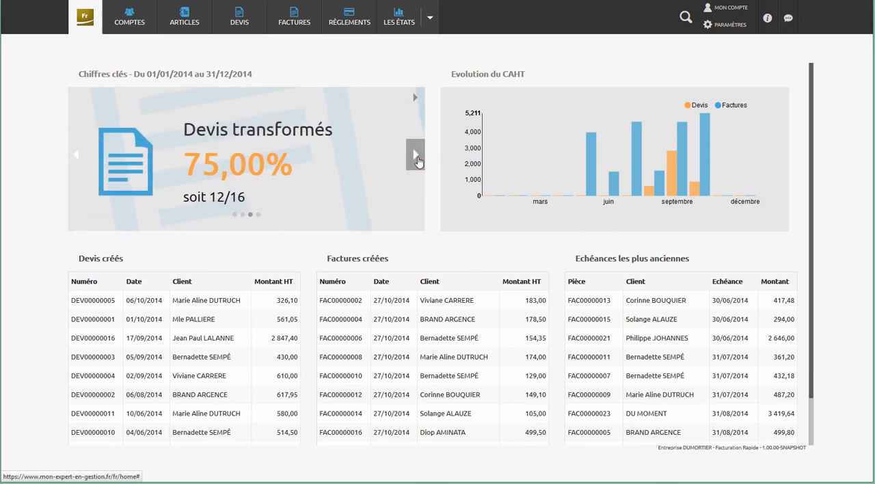
left_click(419, 159)
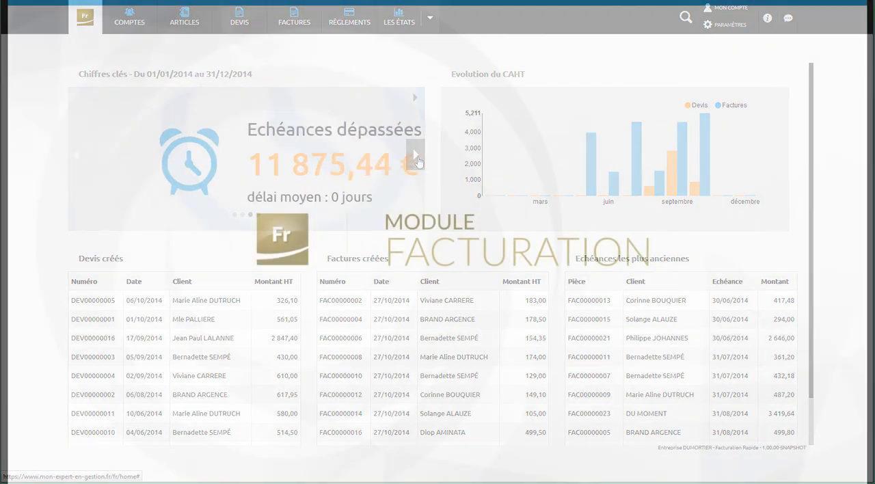